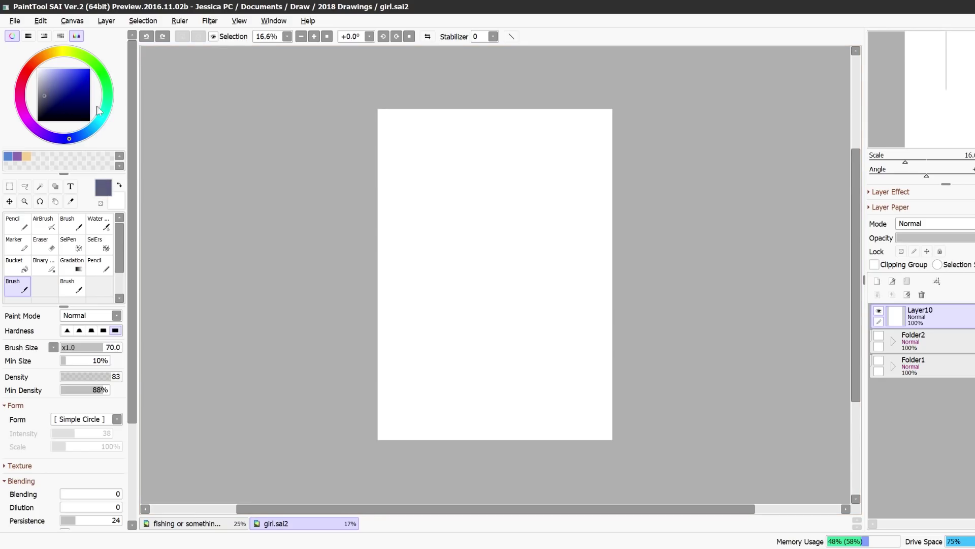
Fill the blank canvas layer with a muted green background using the Bucket
left_click(106, 104)
left_click(15, 264)
left_click(408, 245)
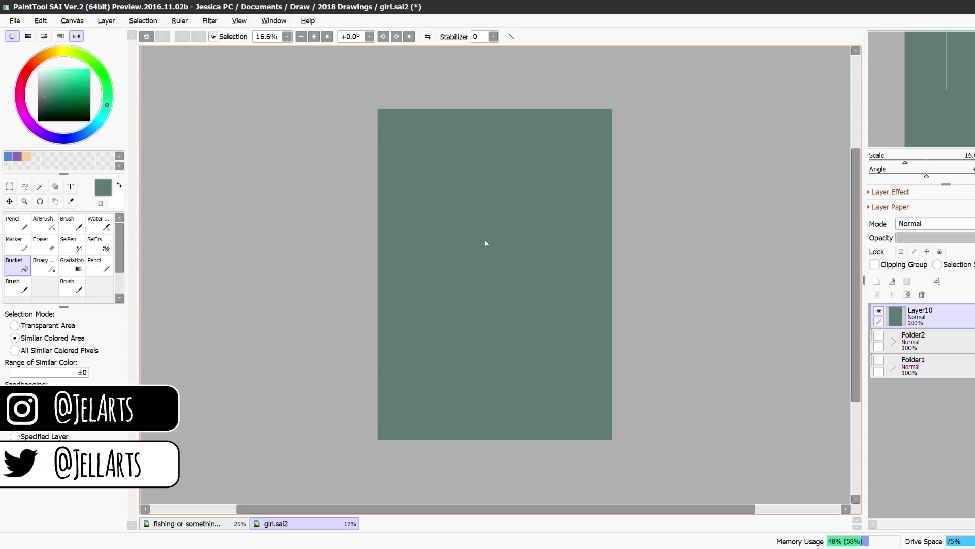
Add a new layer above the green background and set the Brush to size 40 with a dark navy blue colour
key("ctrl+space")
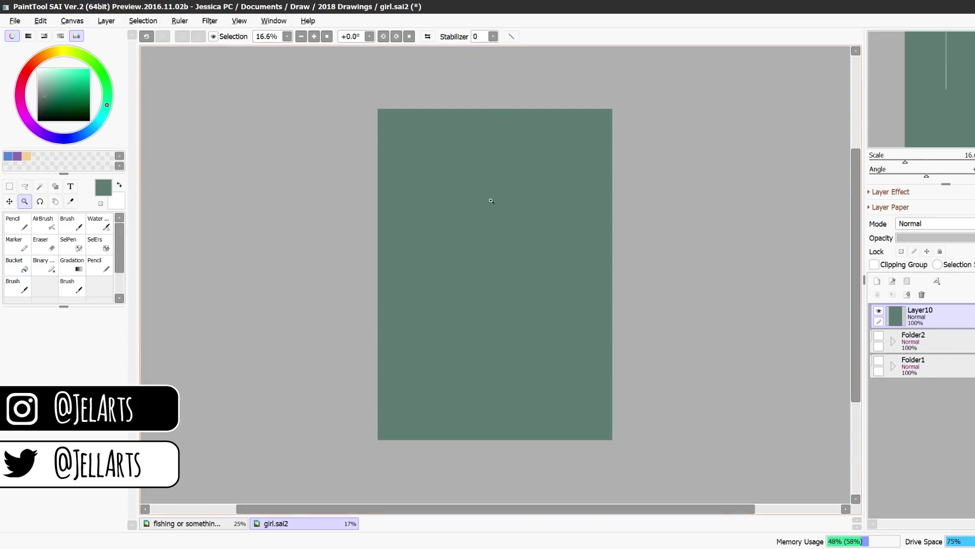
left_click(497, 200)
left_click(877, 281)
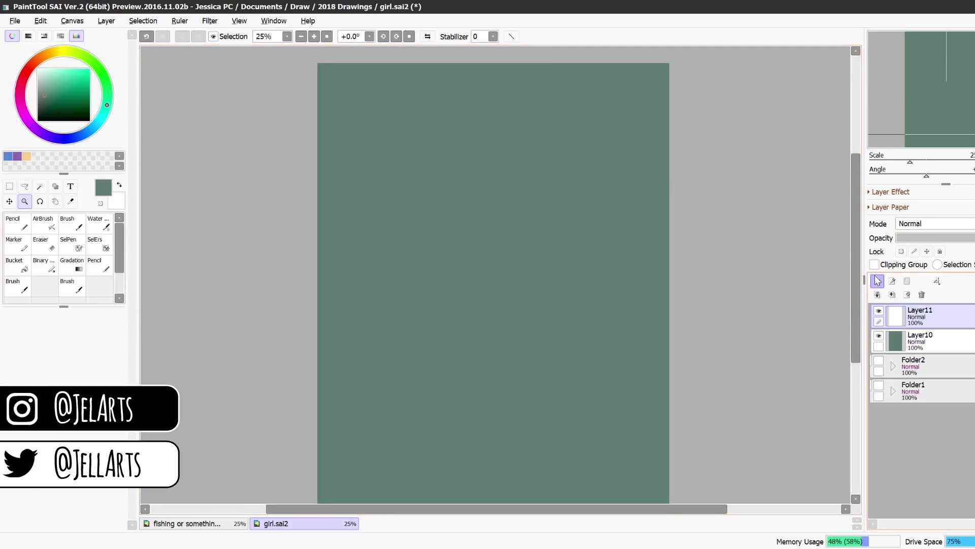
left_click(16, 286)
left_click(67, 138)
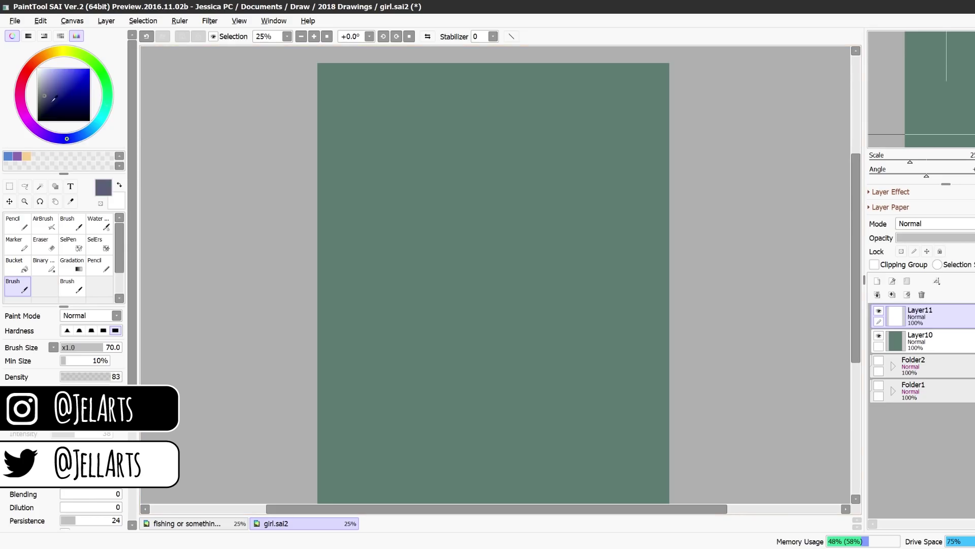
left_click(49, 107)
key("bracketleft")
key("bracketleft")
key("bracketleft")
left_click(83, 135)
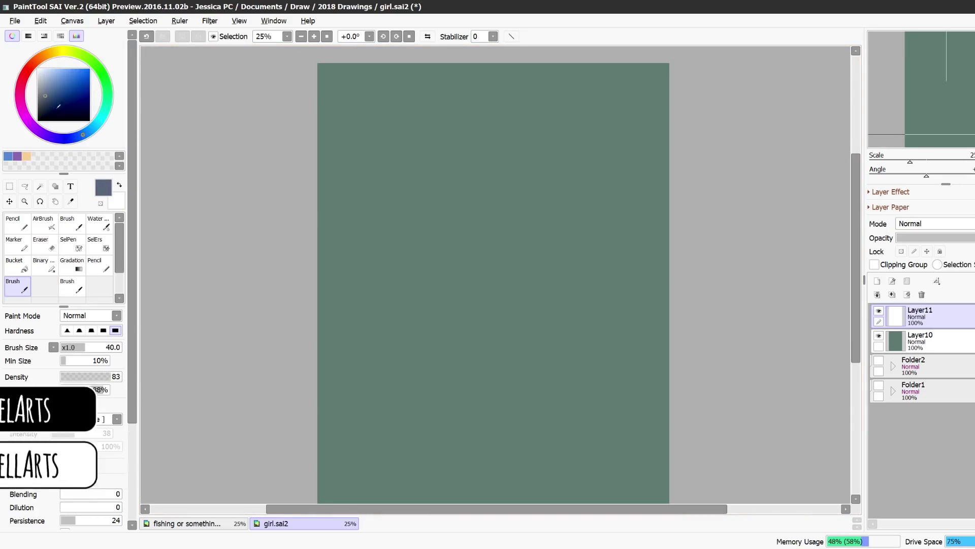
left_click(49, 104)
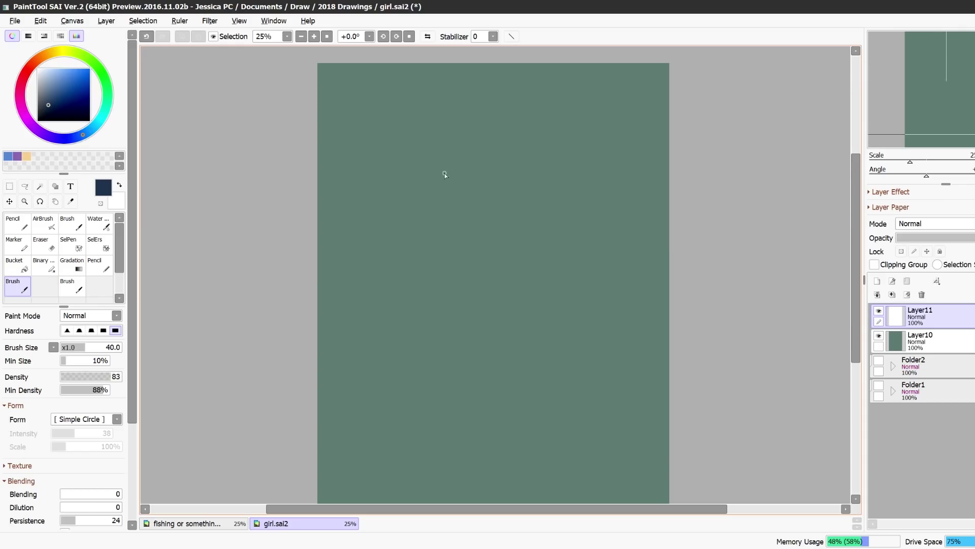
Sketch a smiling cartoon whale with a round head, eye, two front fins, a back fin and an upward-curling tail in the canvas's upper half
mouse_move(447, 178)
left_mouse_down()
mouse_move(532, 228)
mouse_move(476, 239)
left_mouse_up()
mouse_move(480, 206)
left_mouse_down()
mouse_move(535, 196)
mouse_move(484, 187)
left_mouse_up()
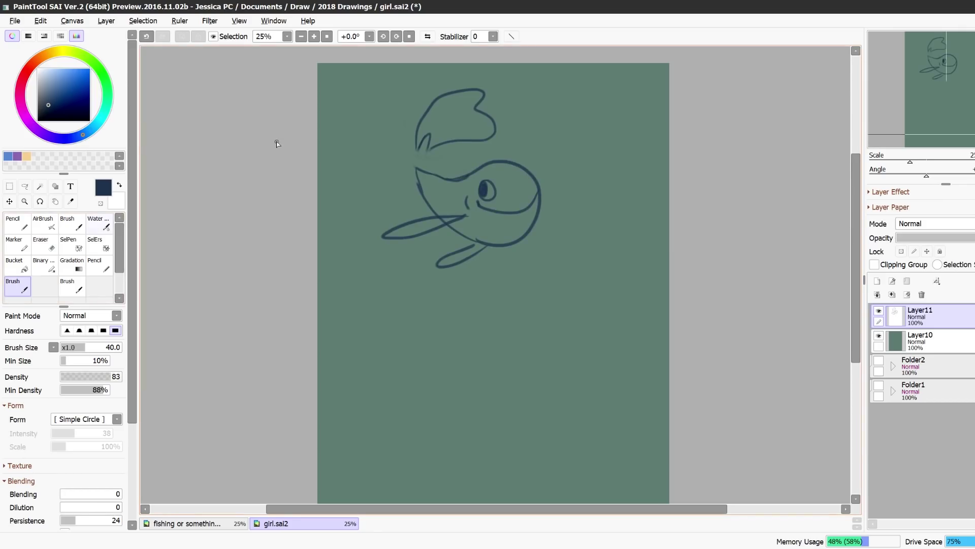
mouse_move(427, 143)
left_mouse_down()
mouse_move(416, 167)
mouse_move(468, 175)
mouse_move(422, 177)
mouse_move(420, 162)
mouse_move(429, 189)
left_mouse_up()
Reduce the Eraser to size 70 for cleaning up the whale's line art
left_click(45, 244)
key("bracketleft")
key("bracketleft")
key("bracketleft")
key("bracketleft")
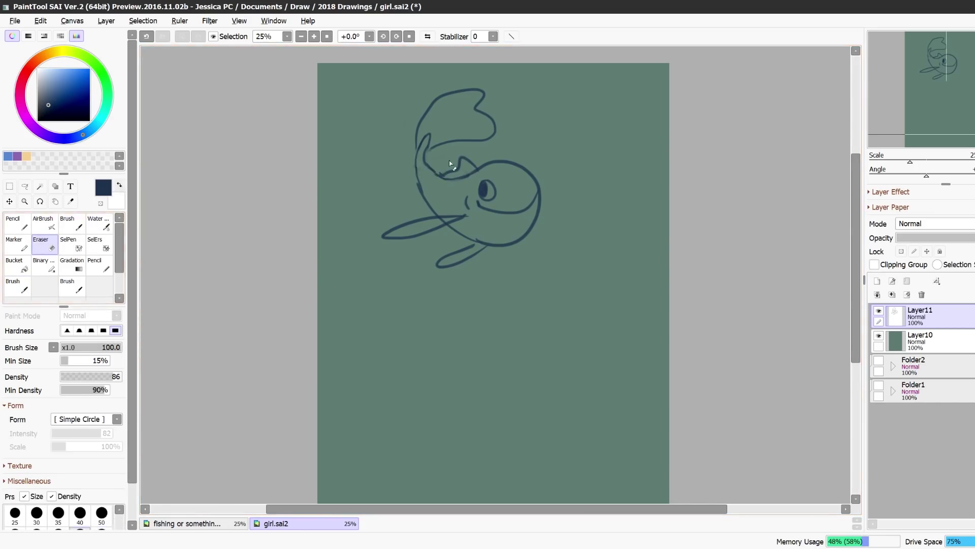
Open circle profile.png from the 2018 Drawings folder to view it, and return to the girl.sai2 drawing
left_click(15, 20)
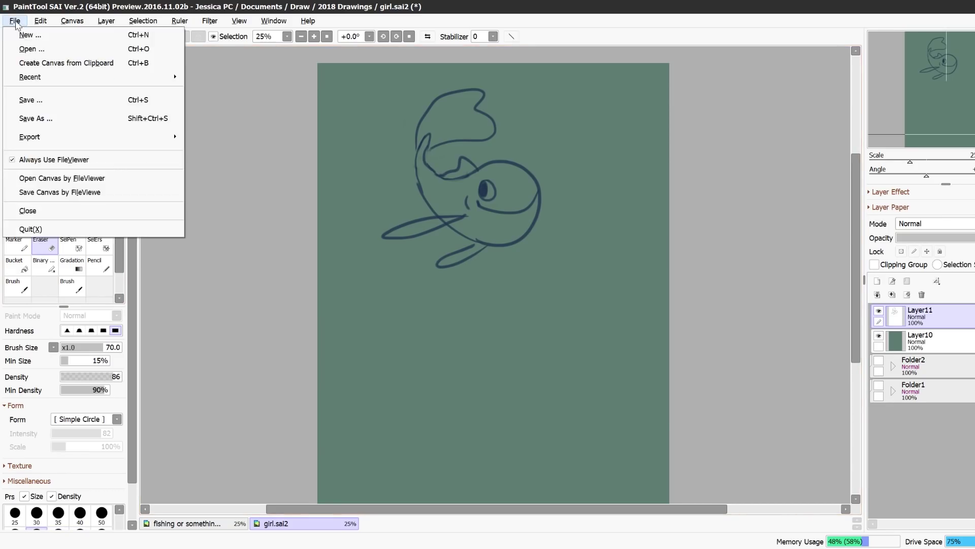
left_click(36, 118)
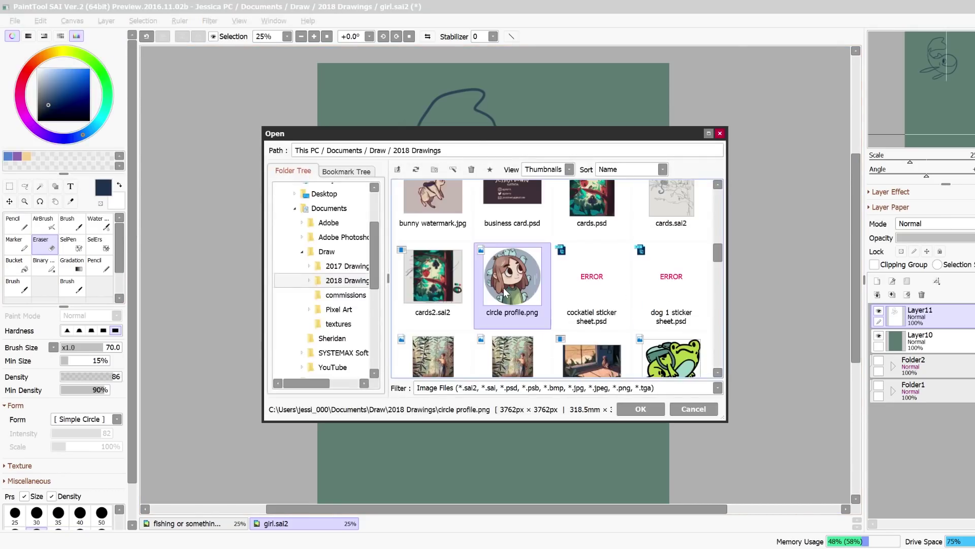
double_click(505, 289)
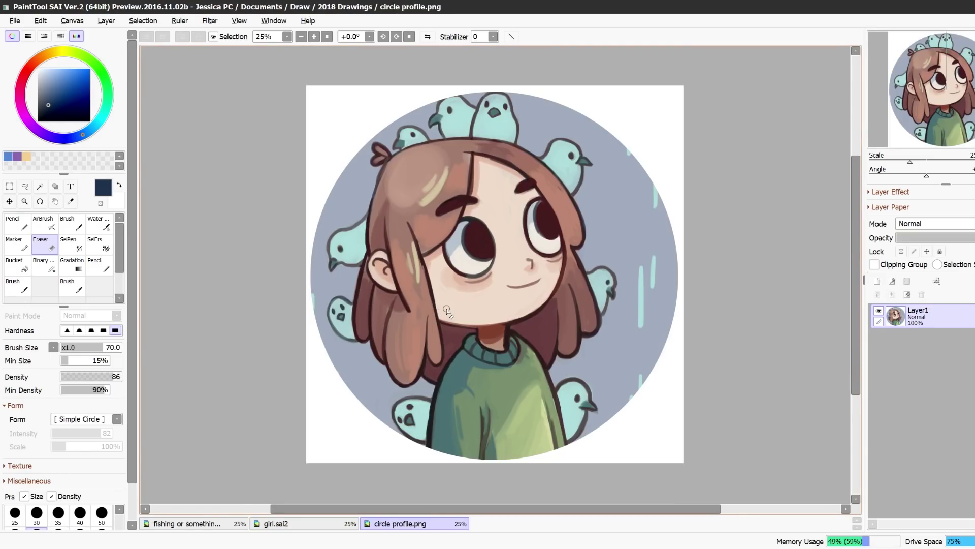
left_click(292, 523)
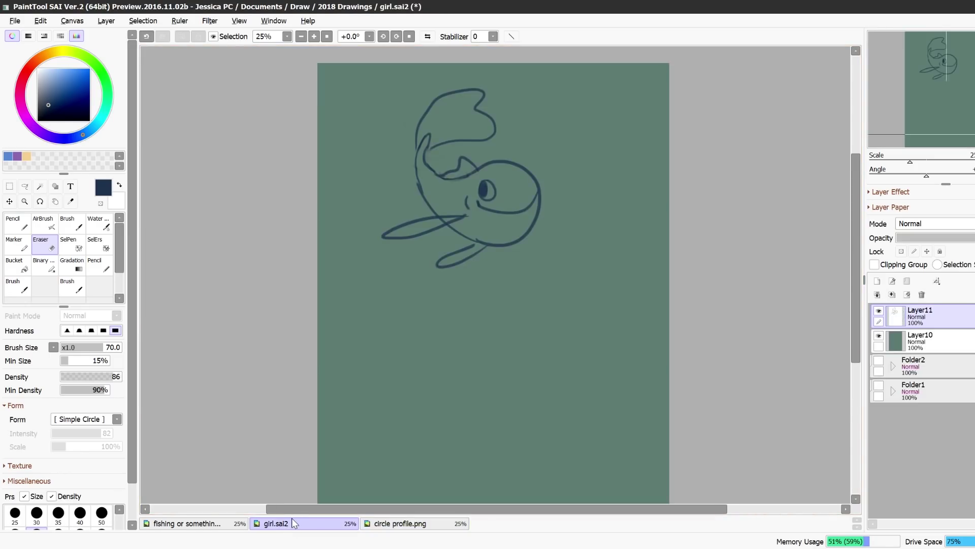
Move the whale sketch slightly down and right on the canvas, and clean up its outline where the body line crosses the front fin
left_click(9, 201)
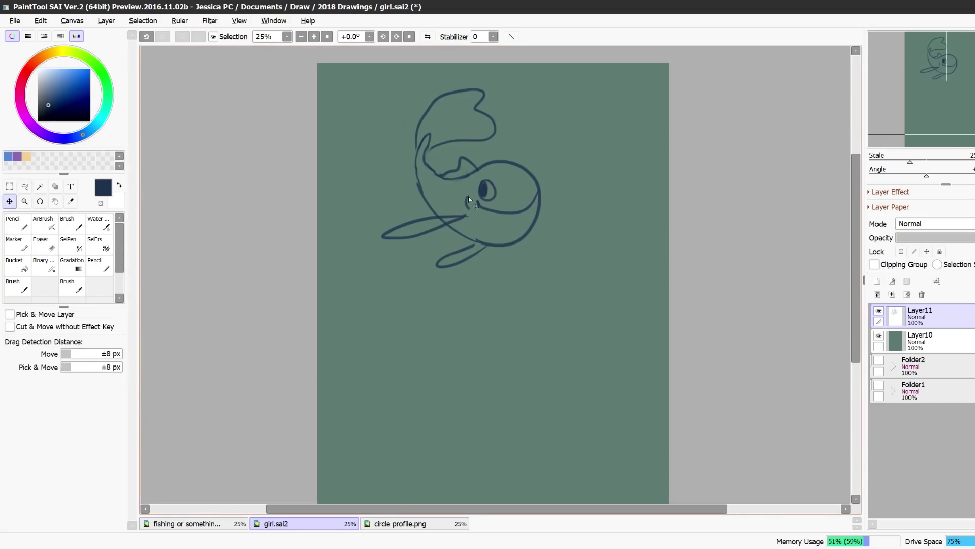
mouse_move(468, 196)
left_mouse_down()
mouse_move(486, 233)
mouse_move(463, 248)
left_mouse_up()
left_click(20, 288)
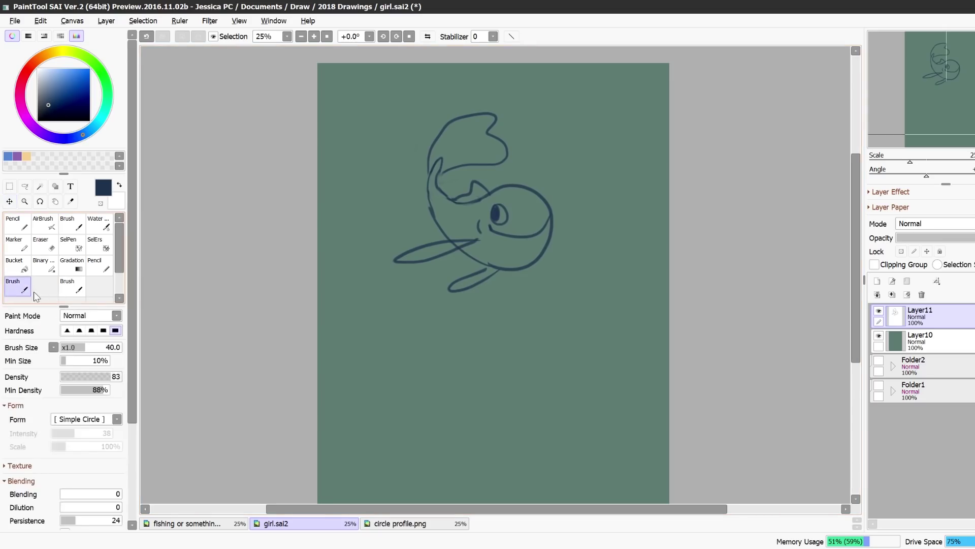
left_click(44, 246)
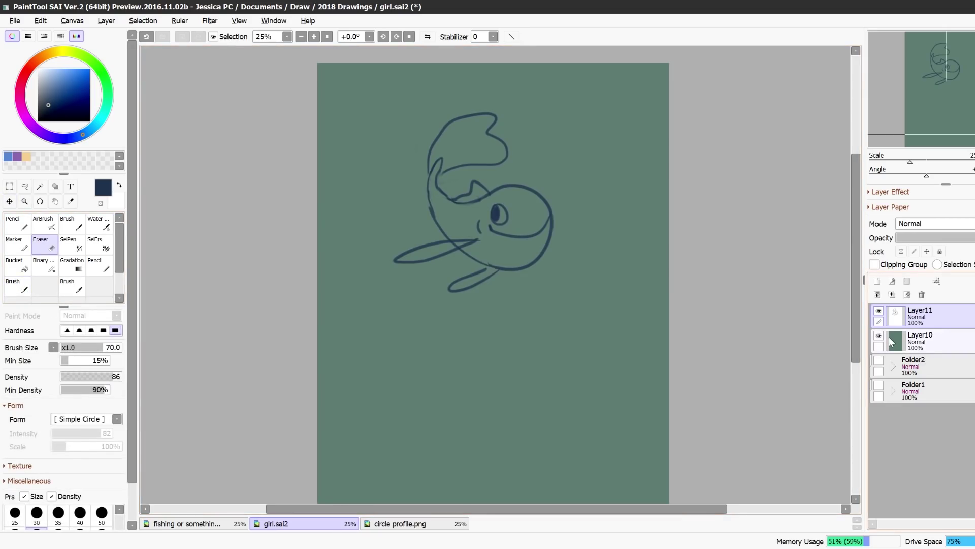
key("b")
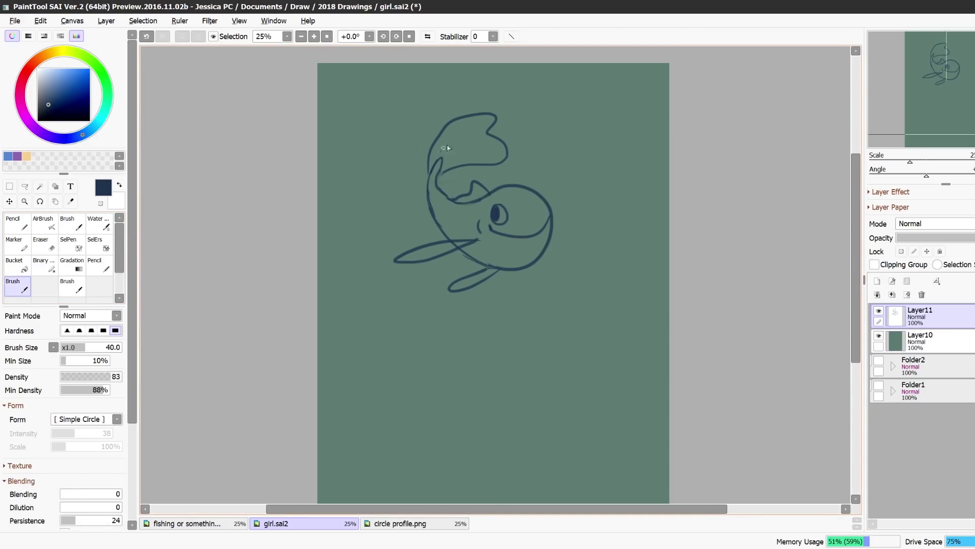
key("ctrl+z")
key("e")
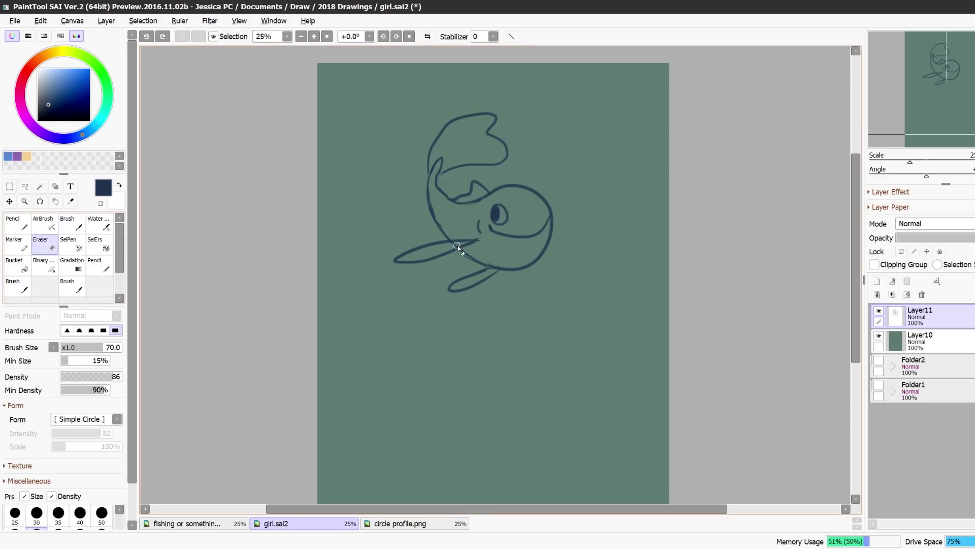
key("b")
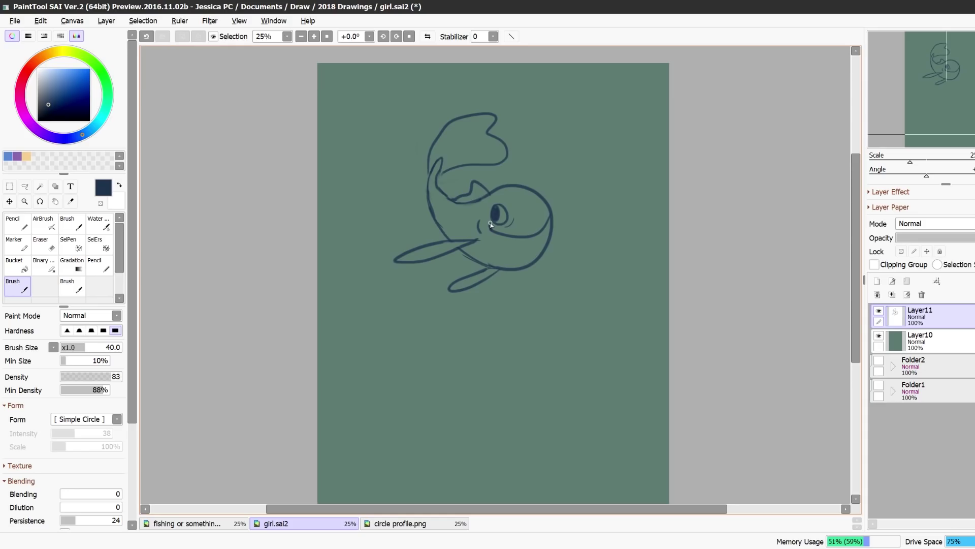
Select the area outside the whale's outline on the line art layer with the Magic Wand
key("l")
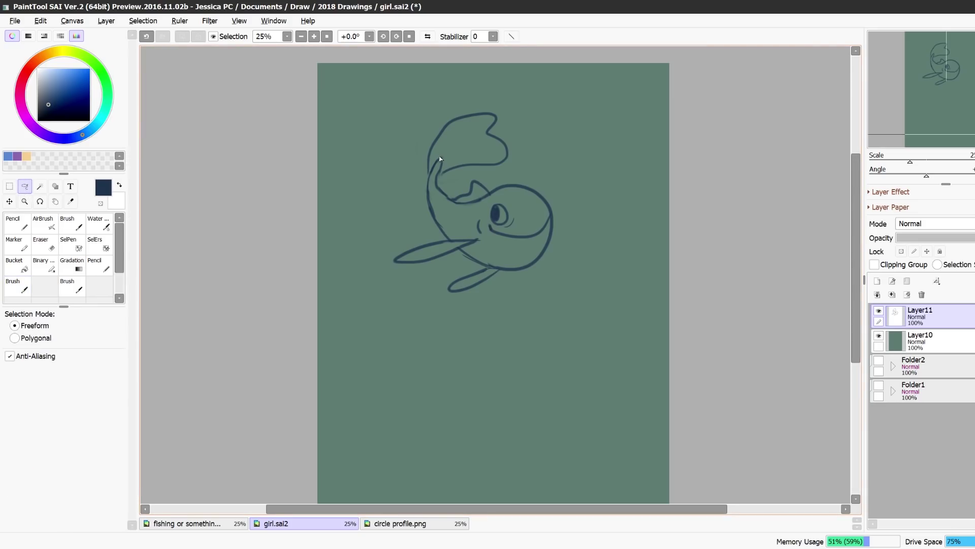
key("w")
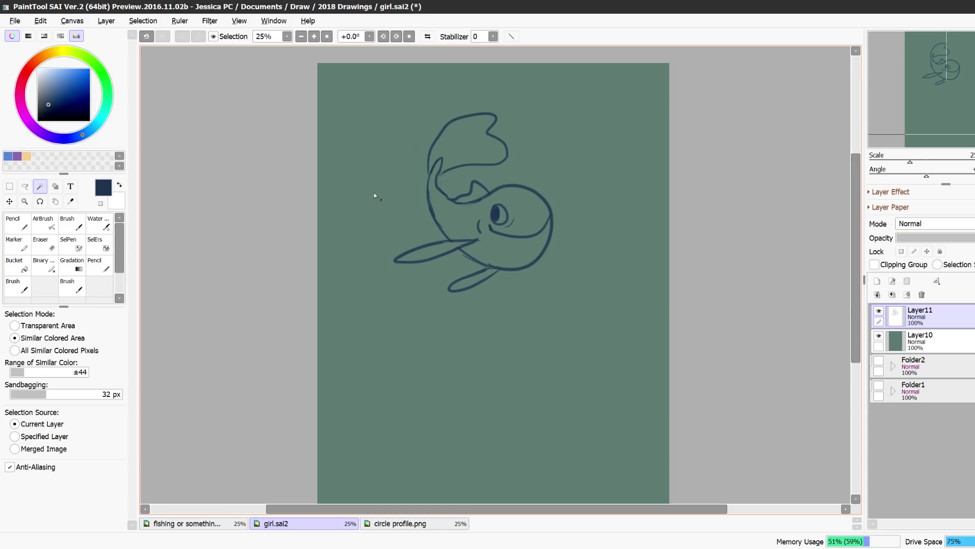
left_click(371, 203)
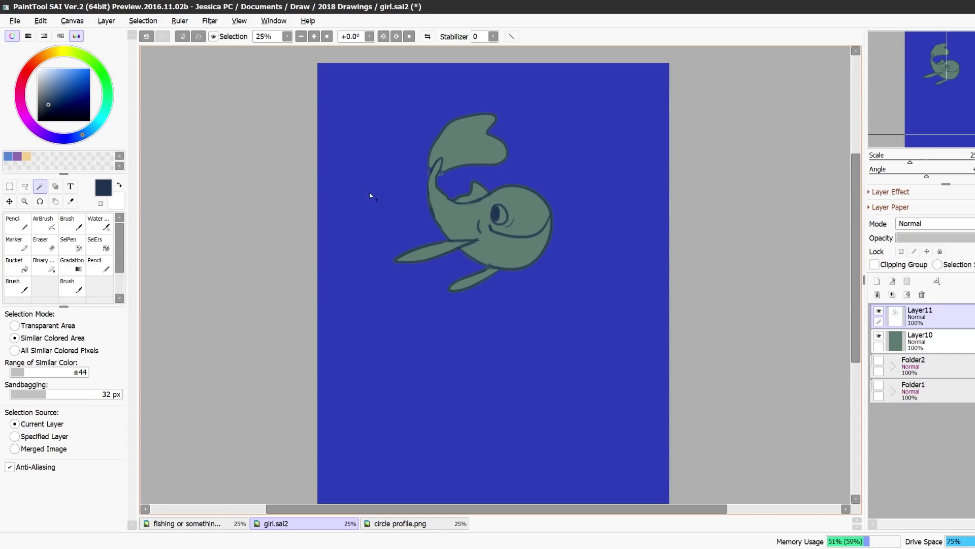
Dilate the selection with a width of 11 and invert it so it covers the whale
left_click(142, 20)
left_click(146, 84)
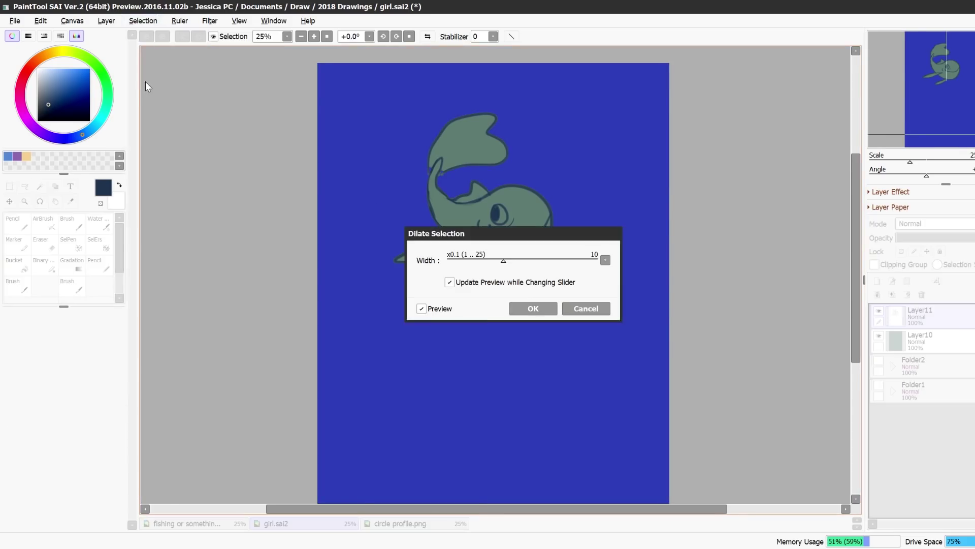
left_click_drag(507, 262, 510, 262)
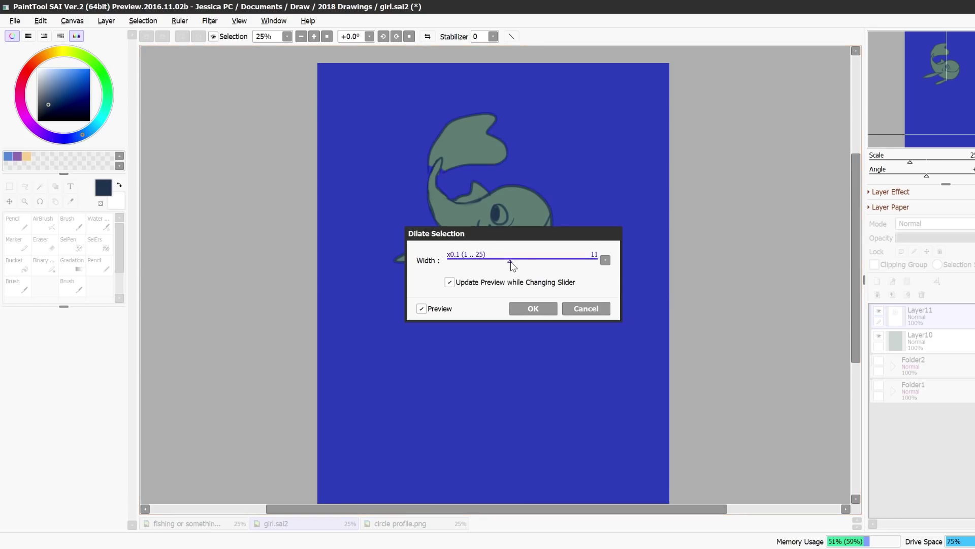
left_click(533, 309)
left_click(143, 21)
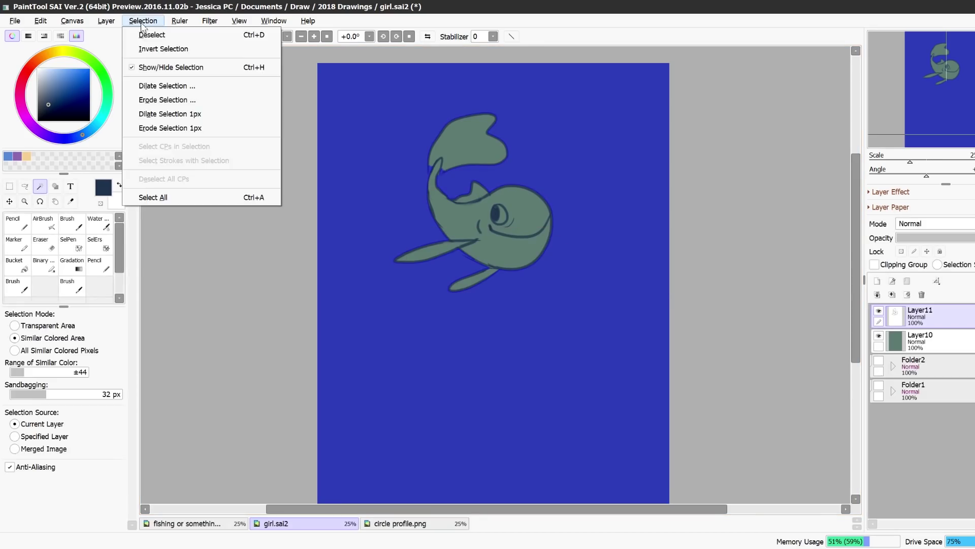
left_click(146, 48)
Add a new layer beneath the line art and fill the selected whale shape with medium blue
left_click(16, 264)
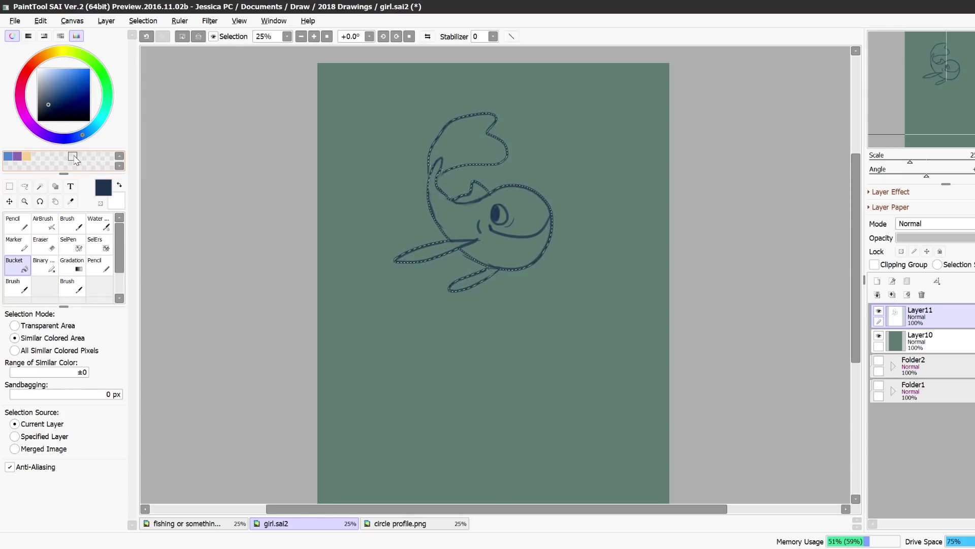
key("ctrl+shift+n")
left_click(47, 95)
left_click_drag(28, 70, 94, 127)
left_click(62, 86)
left_click(453, 264)
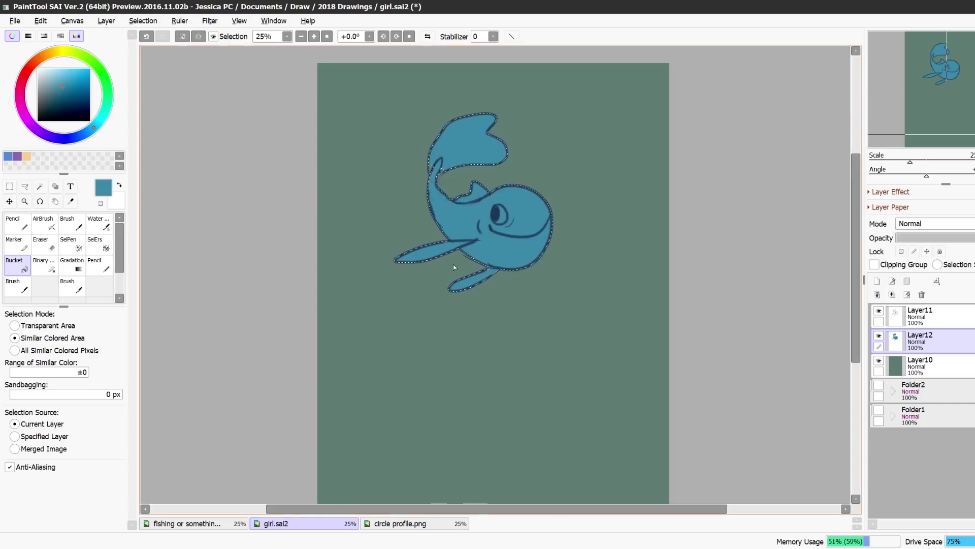
Refill the whale with a darker, more muted blue and clear the selection
left_click(50, 91)
left_click(462, 224)
left_click(55, 94)
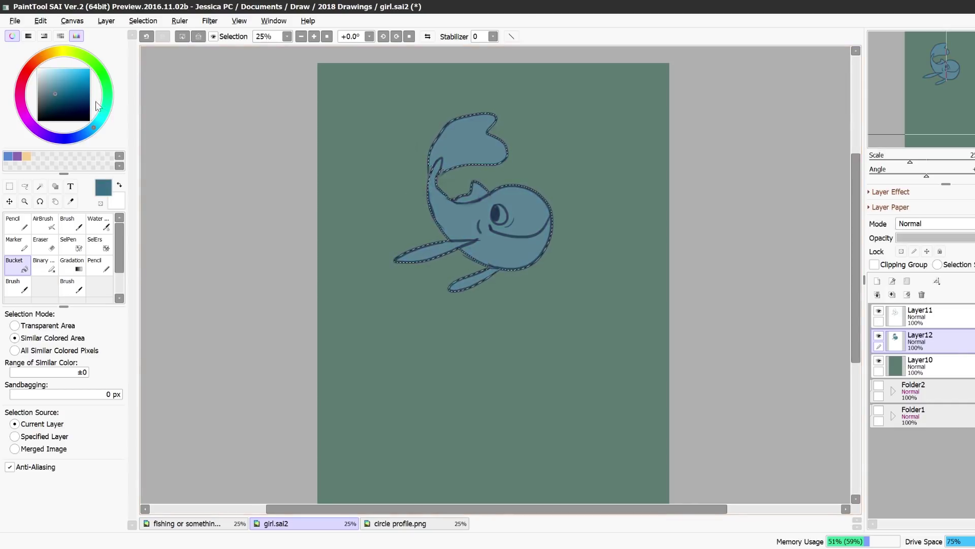
left_click(456, 283)
left_click(143, 21)
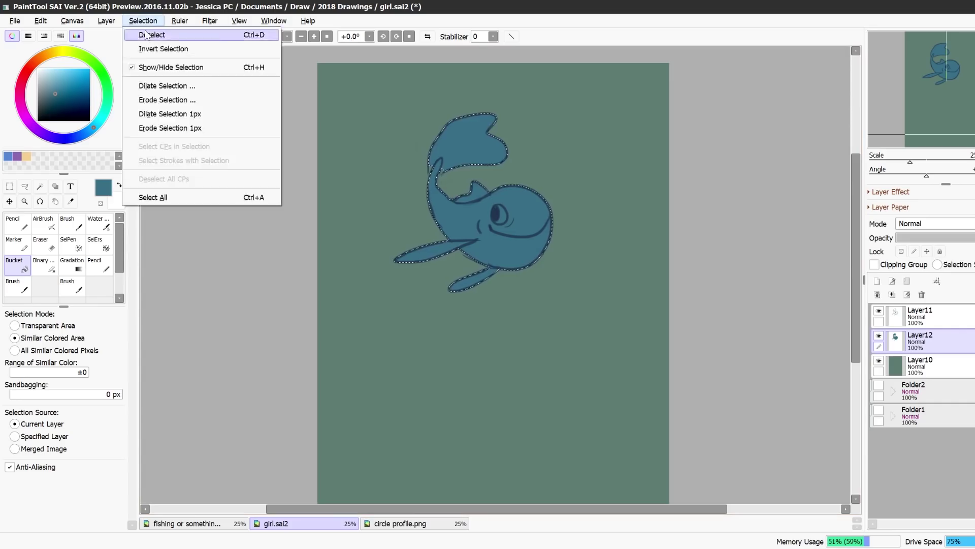
left_click(146, 35)
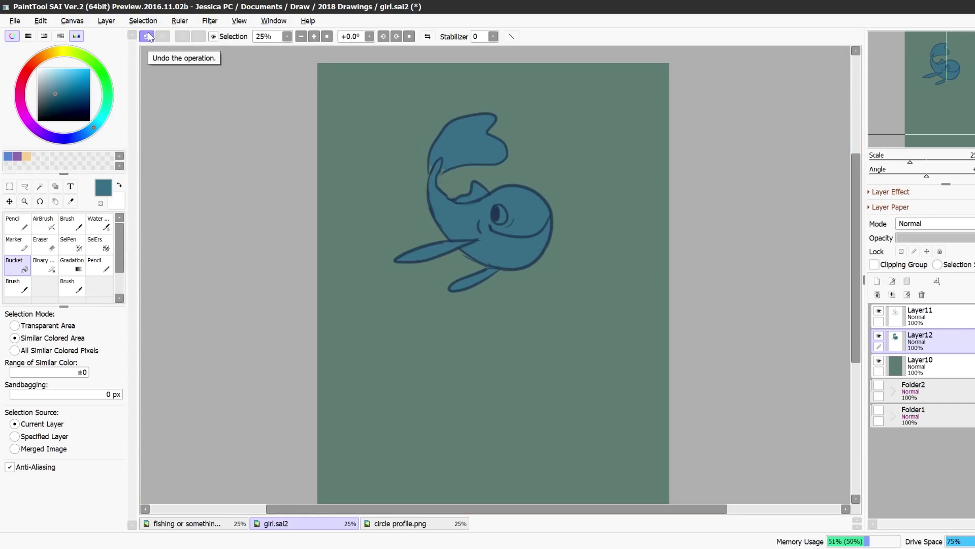
Check the whale's colour fill by hiding and showing Layer12, and lock that layer's transparent pixels
key("b")
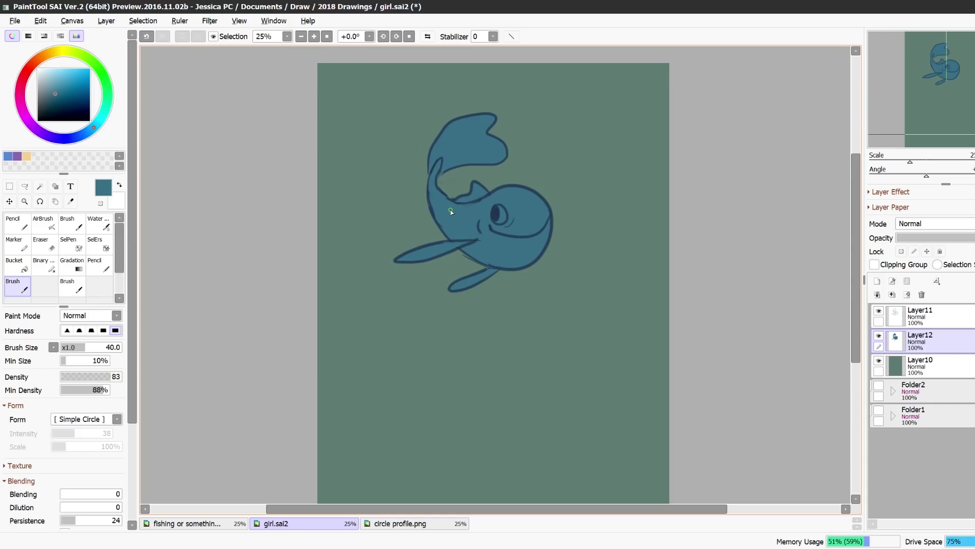
key("alt+Tab")
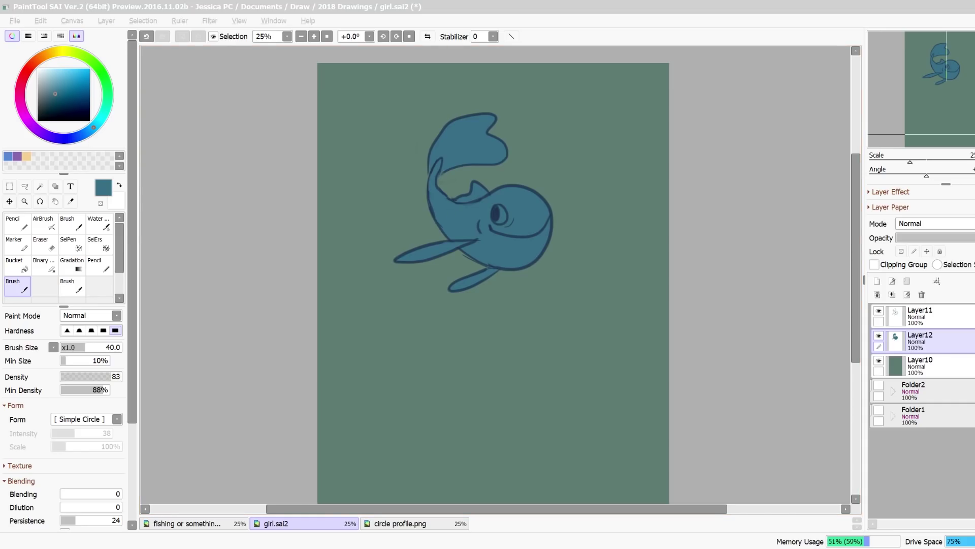
left_click_drag(854, 334, 854, 334)
left_click_drag(909, 161, 914, 162)
left_click_drag(855, 225, 854, 212)
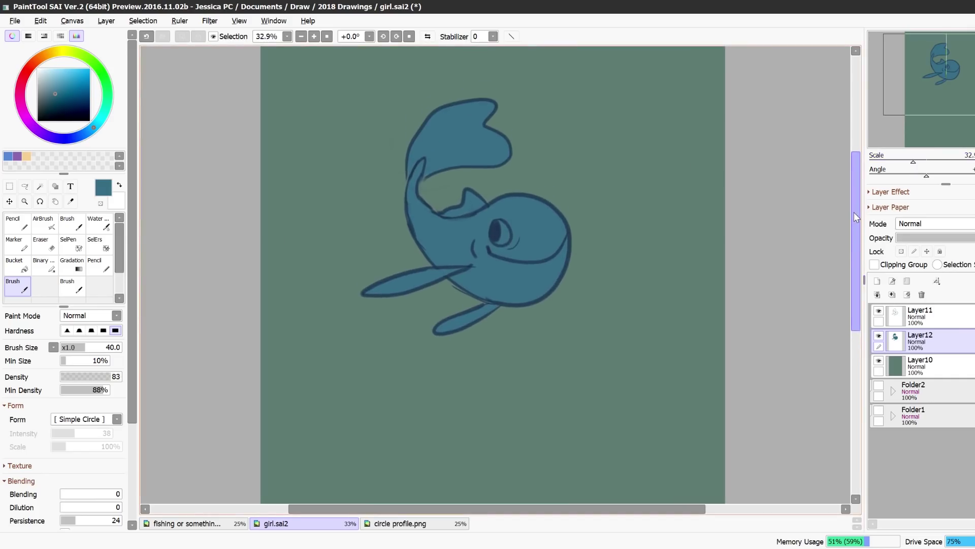
left_click(879, 337)
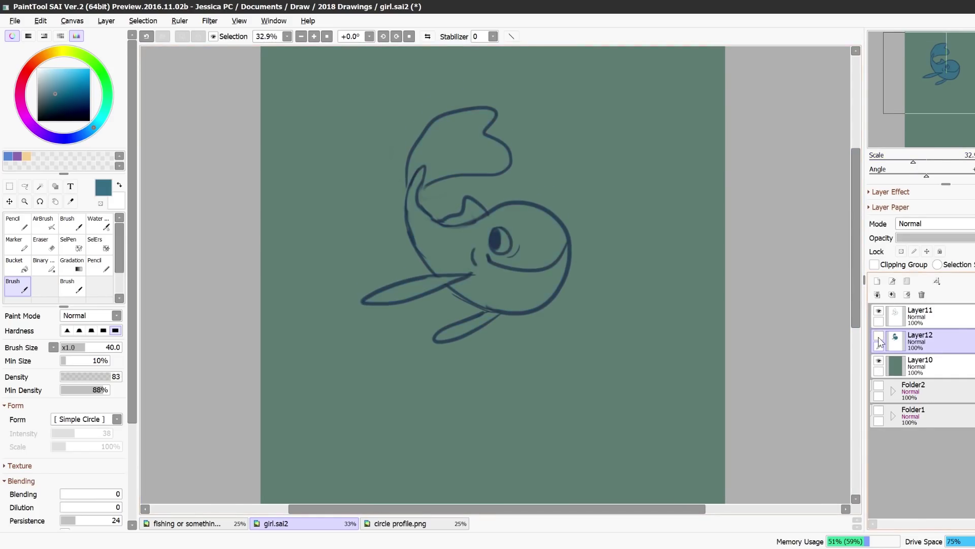
left_click(879, 337)
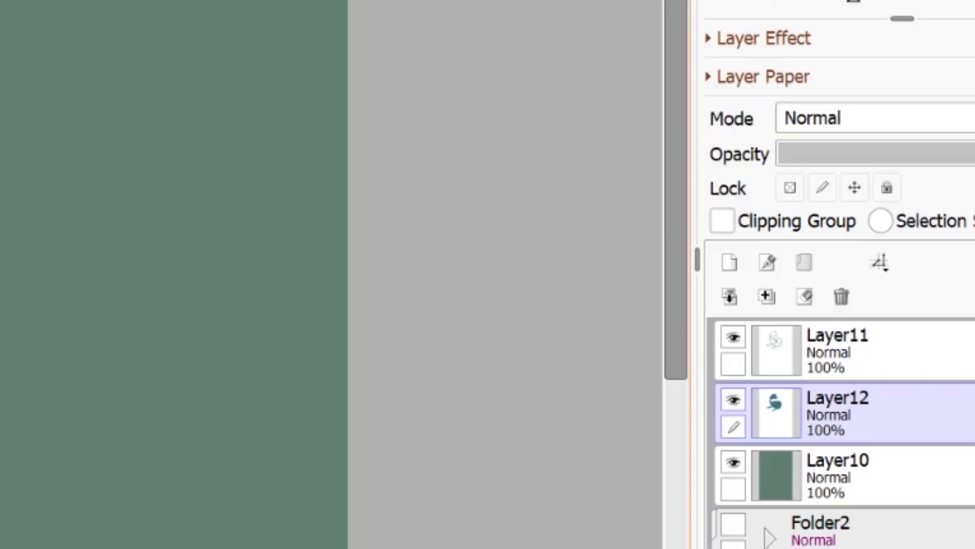
left_click(791, 189)
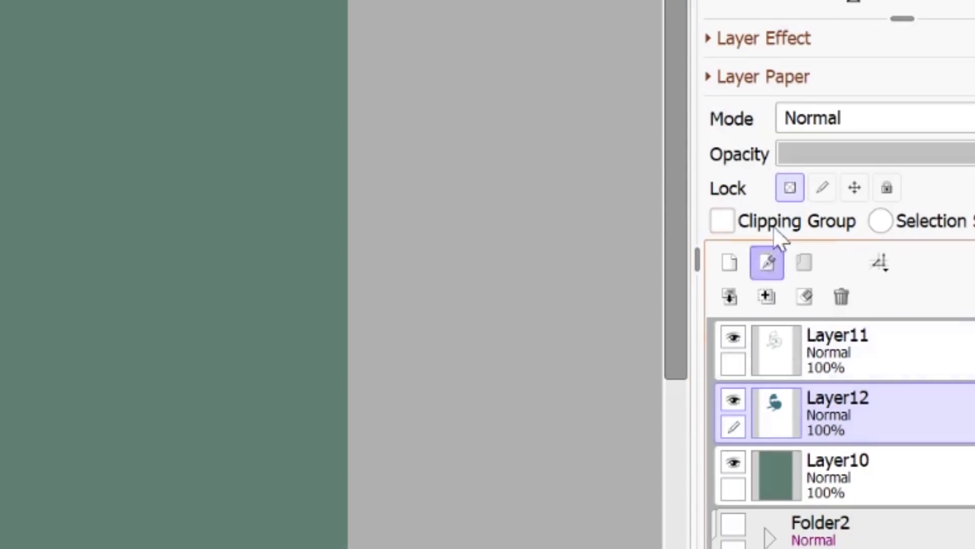
Try green test stripes across the whale on a new layer clipped to Layer12, and delete that layer
left_click(730, 263)
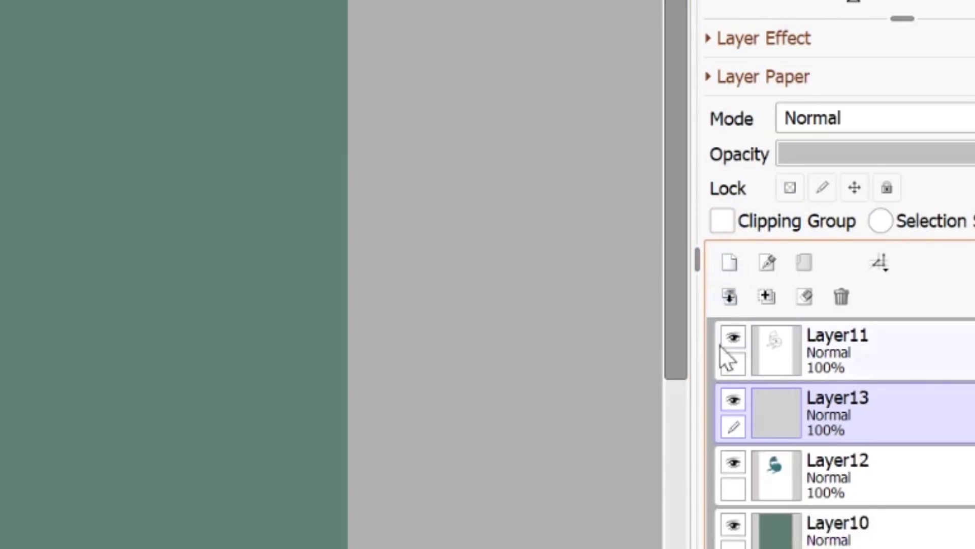
left_click(729, 222)
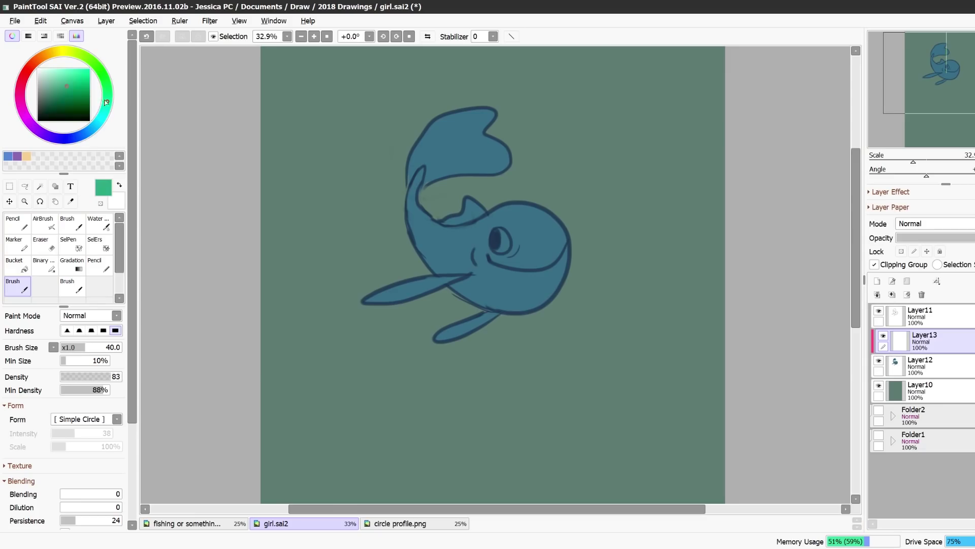
left_click_drag(495, 173, 408, 158)
left_click_drag(408, 196, 567, 242)
left_click_drag(566, 266, 414, 235)
left_click_drag(427, 278, 472, 301)
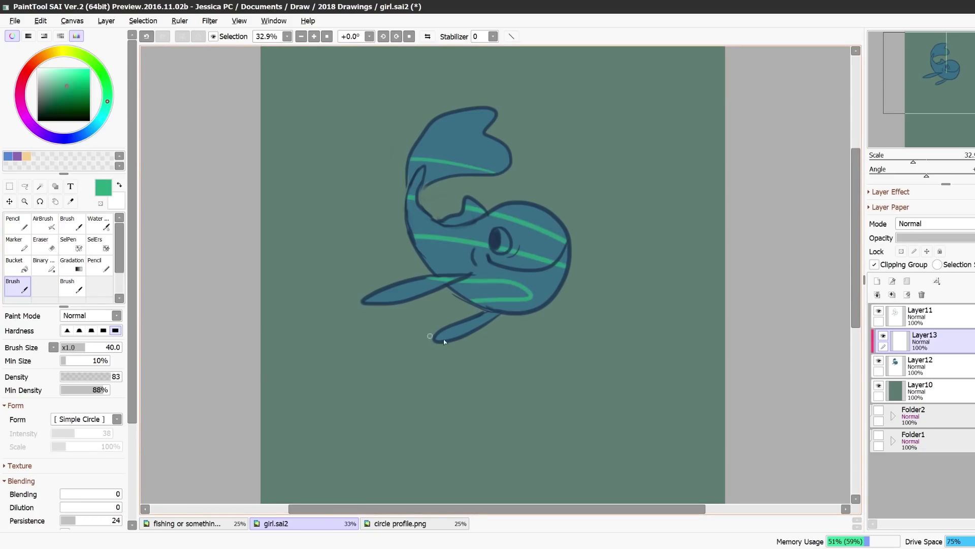
key("Delete")
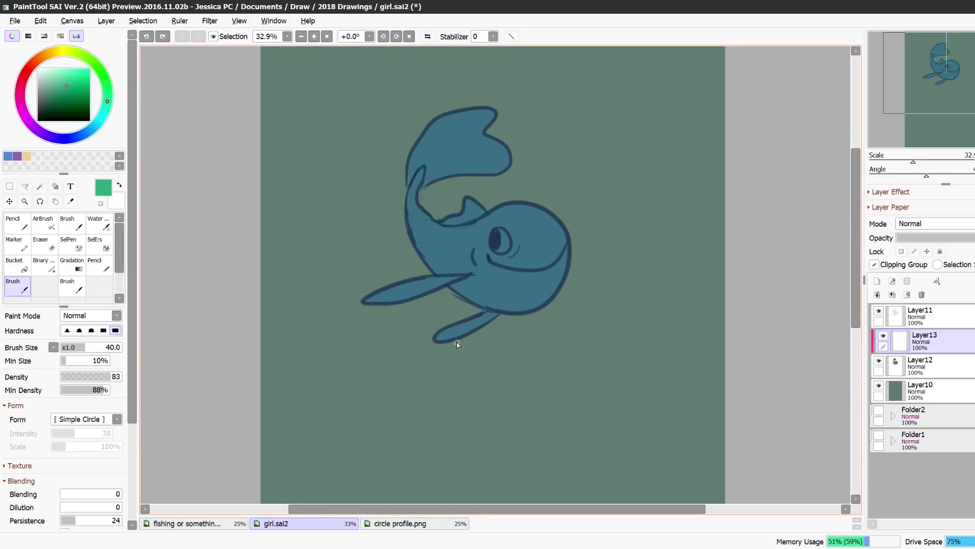
left_click(922, 295)
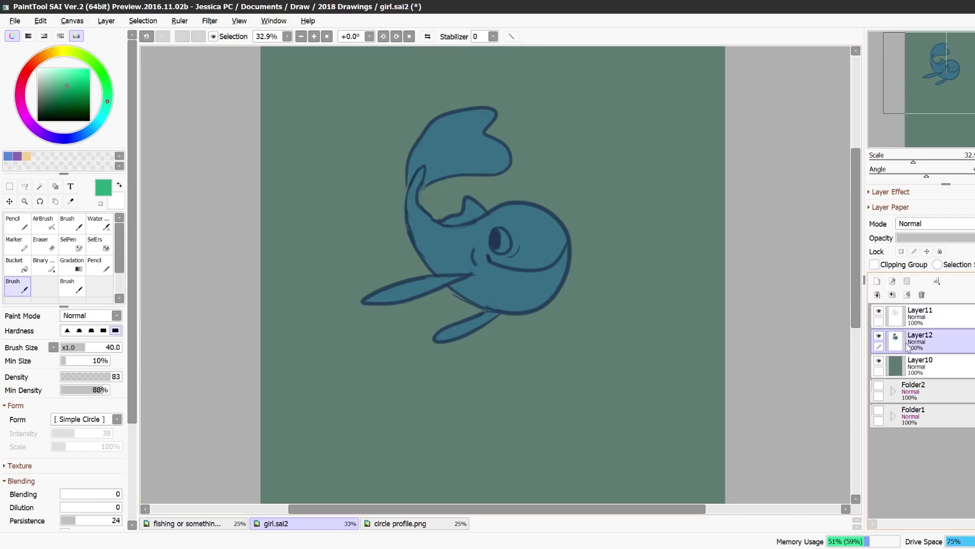
Lock the transparent pixels of Layer12 and sample the whale's blue as the painting colour
left_click(902, 250)
left_click(506, 292, "alt")
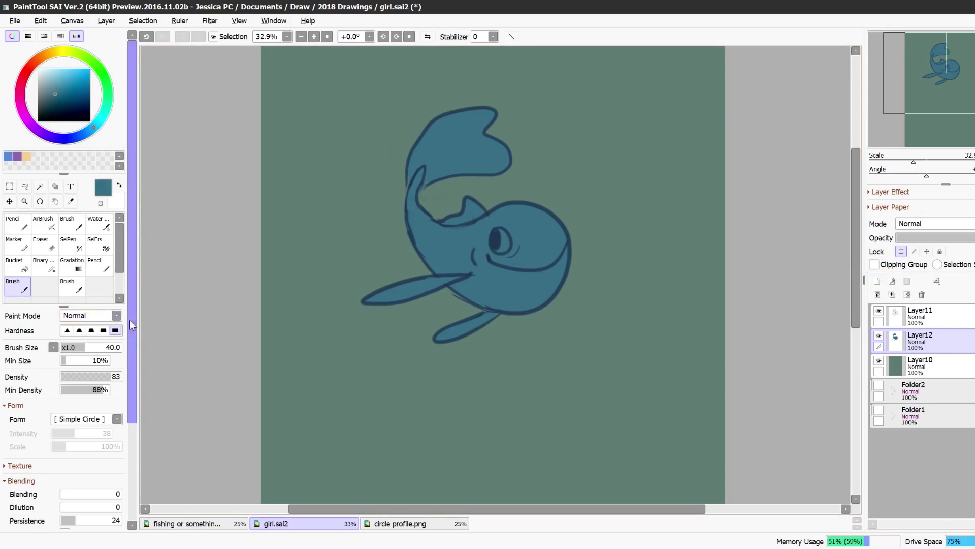
Examine the brush's density, form, blending and miscellaneous settings
left_click_drag(130, 320, 140, 438)
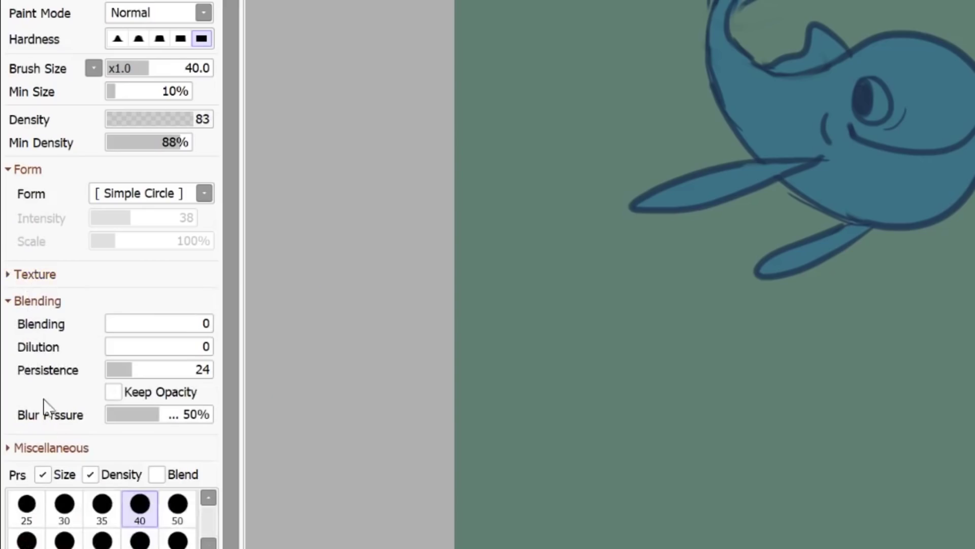
left_click(34, 451)
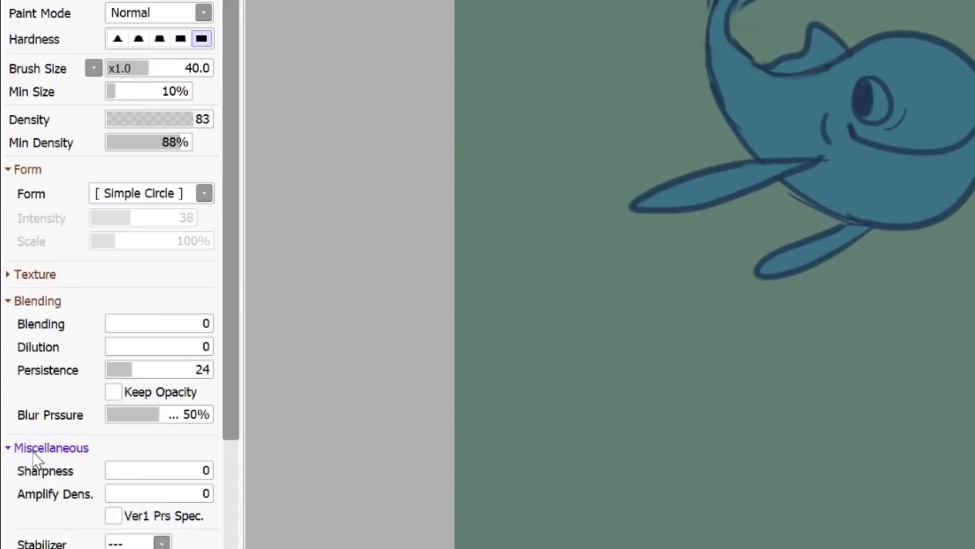
left_click(34, 450)
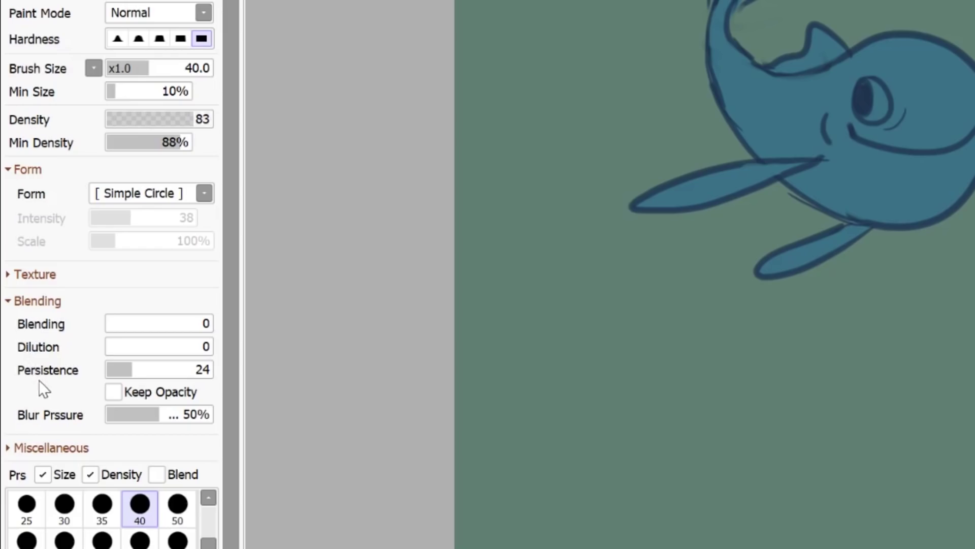
scroll(230, 316, "up", 2)
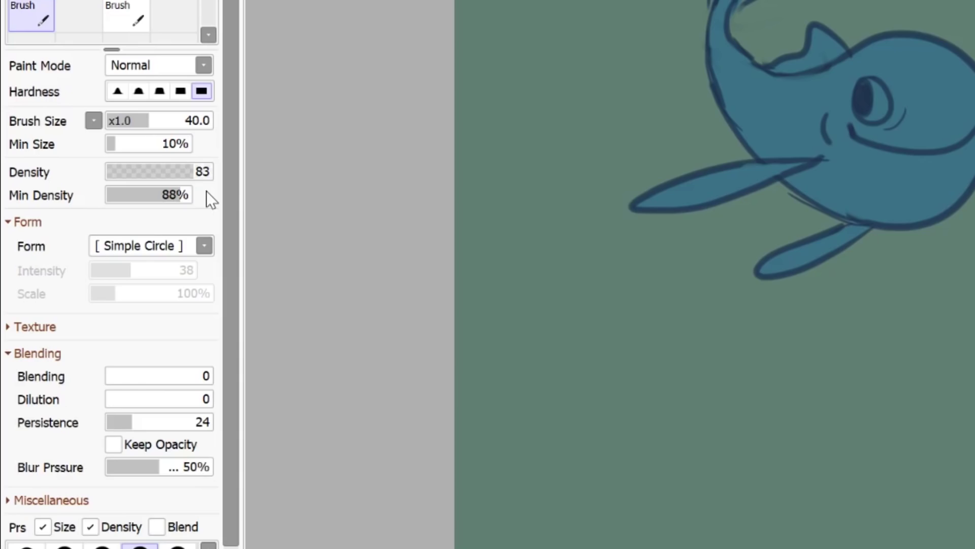
left_click_drag(224, 248, 220, 185)
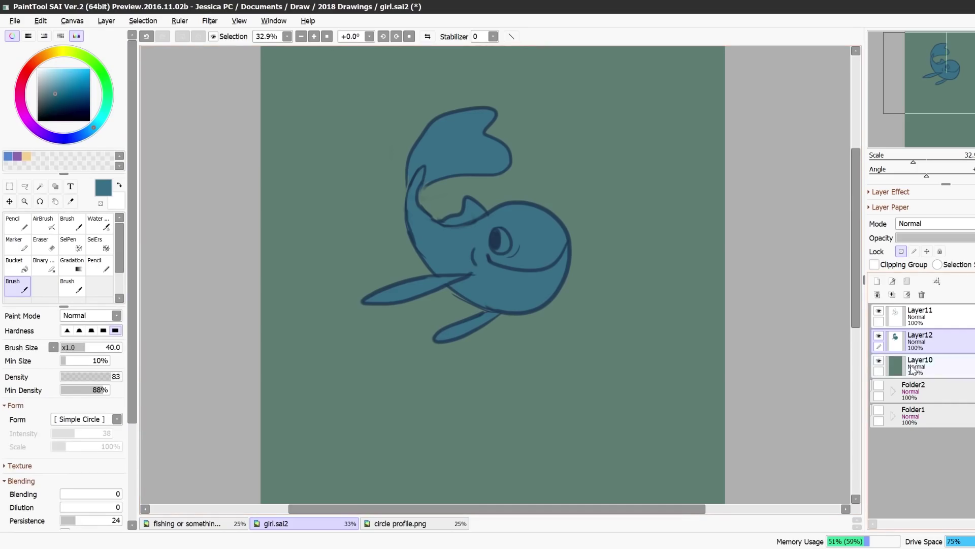
Desaturate the green background on Layer10 with a hue and saturation adjustment, using hue -9 and luminance +3
left_click(913, 369)
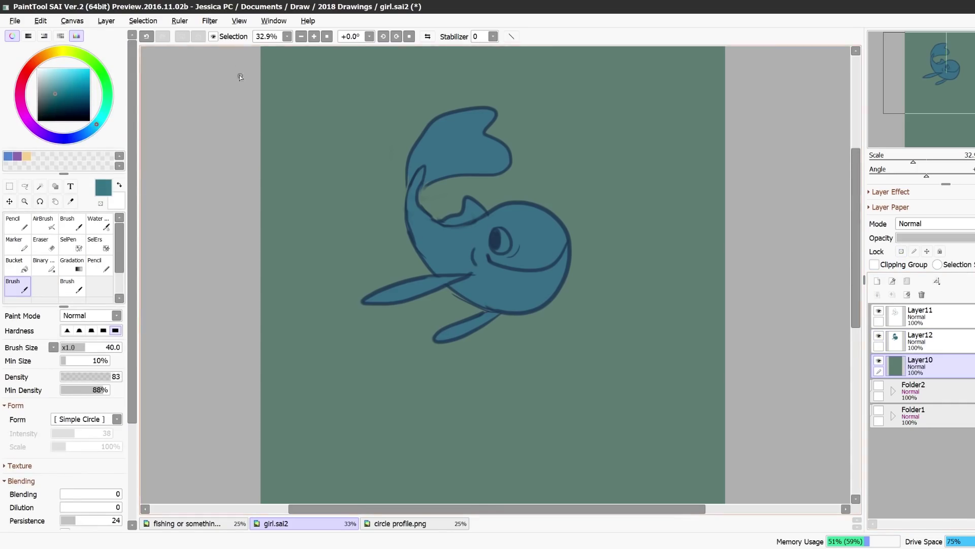
key("ctrl+u")
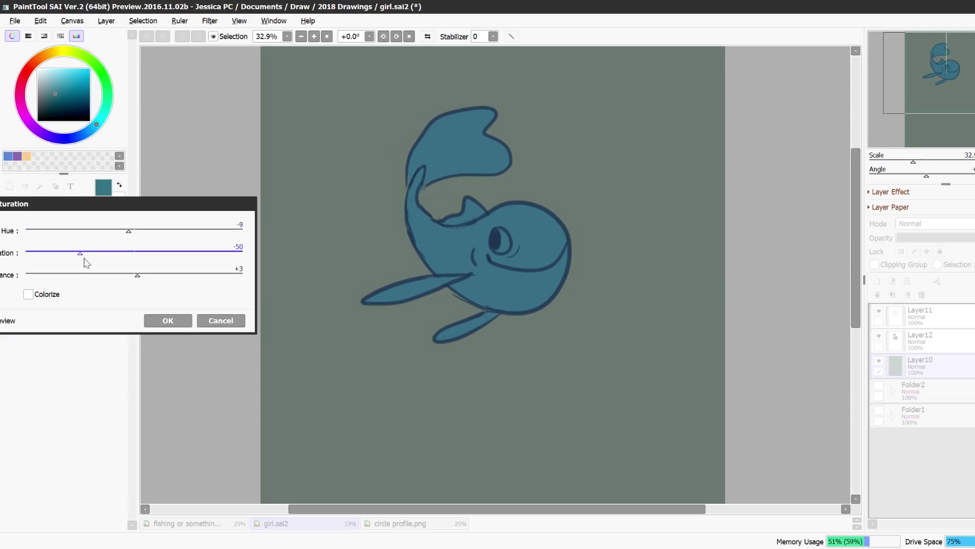
left_click_drag(87, 262, 107, 259)
left_click(155, 319)
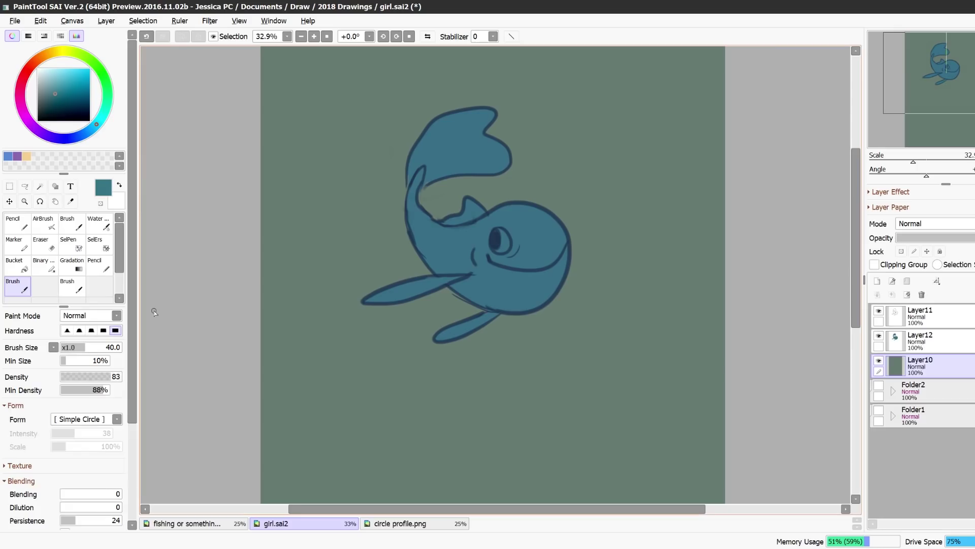
Switch to Layer12, choose a coral red painting colour and enlarge the brush to 160
left_click(913, 337)
right_click(457, 253)
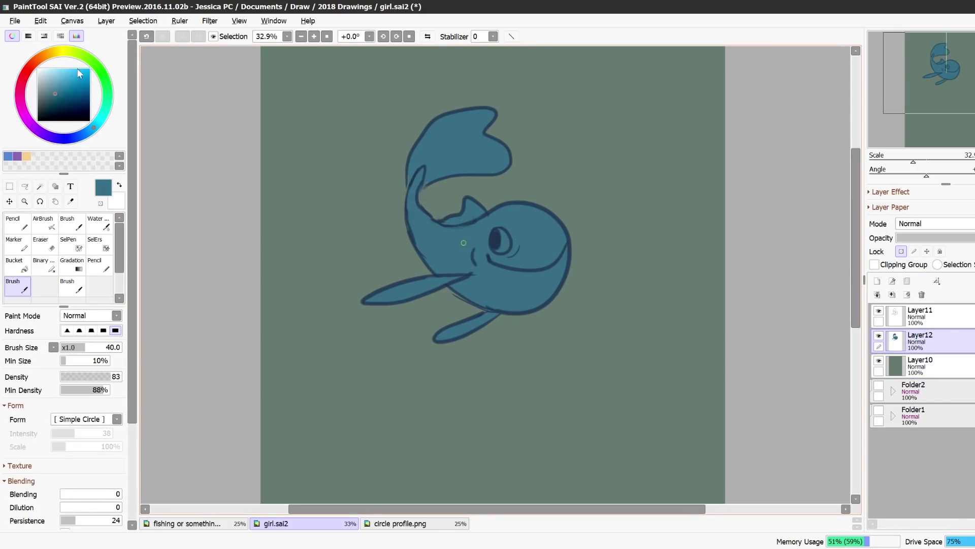
left_click(45, 57)
left_click_drag(61, 82, 34, 63)
left_click(63, 76)
key("bracketright")
key("bracketright")
key("bracketright")
key("bracketright")
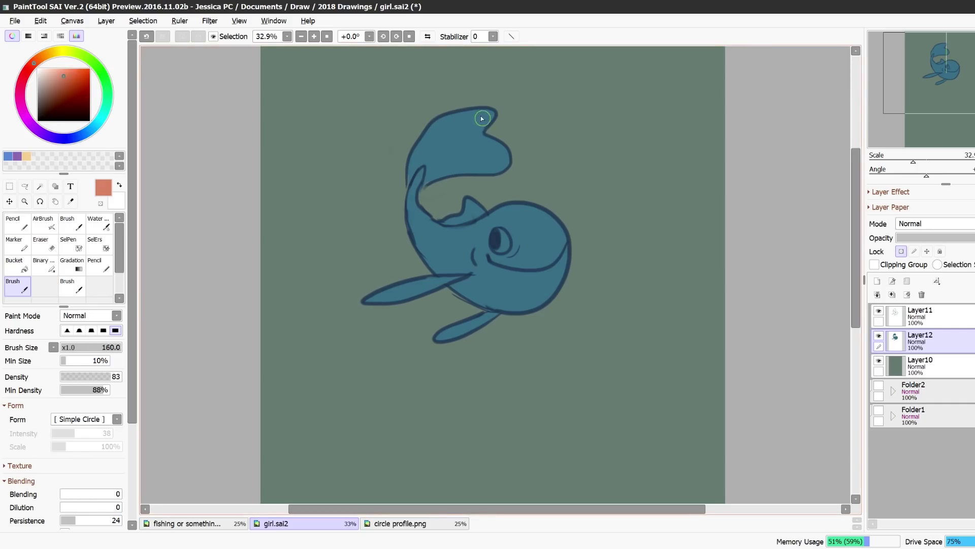
Paint the whale's tail, dorsal fin and both flippers in a muted reddish brown with the brush at size 200
mouse_move(480, 118)
left_mouse_down()
mouse_move(416, 141)
mouse_move(462, 141)
left_mouse_up()
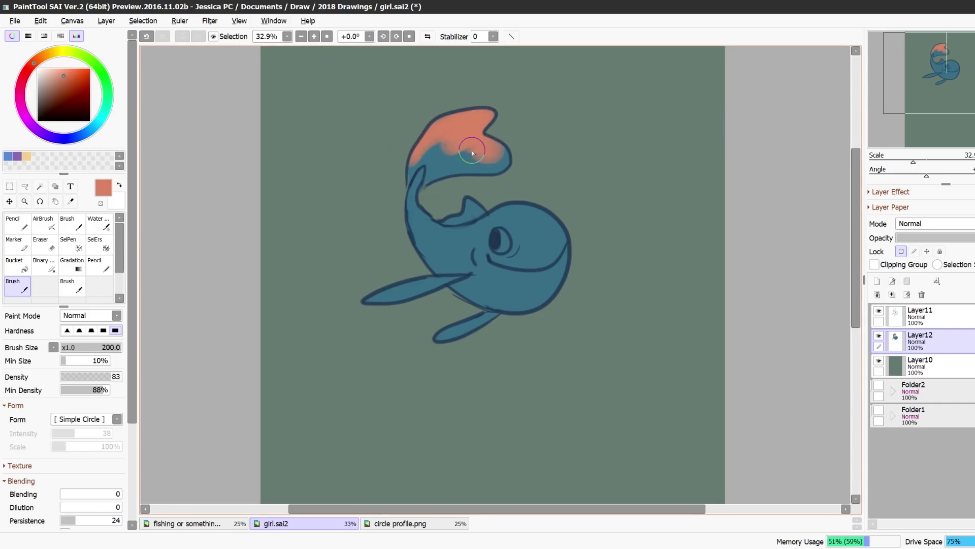
key("ctrl+z")
left_click_drag(66, 87, 52, 89)
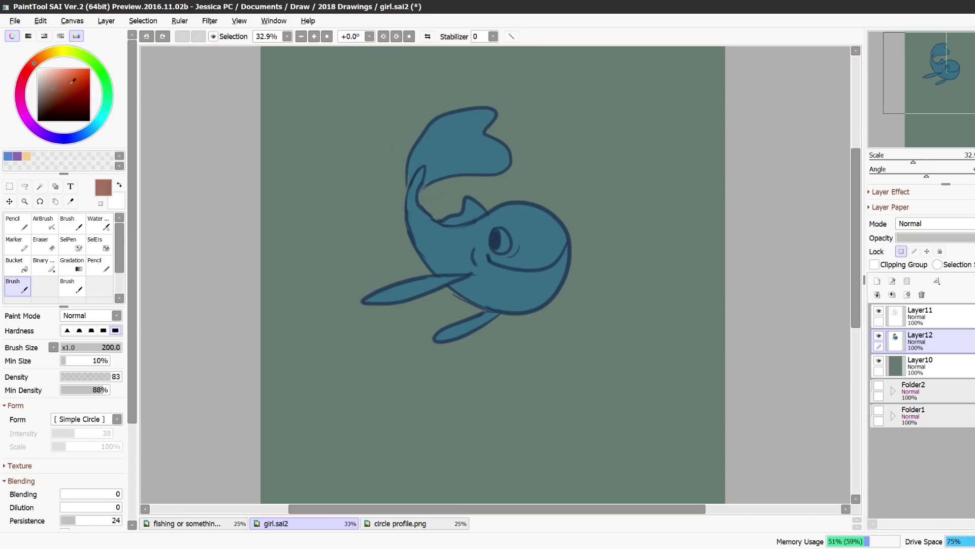
mouse_move(482, 120)
left_mouse_down()
mouse_move(405, 151)
mouse_move(480, 120)
mouse_move(495, 156)
mouse_move(443, 153)
mouse_move(404, 171)
left_mouse_up()
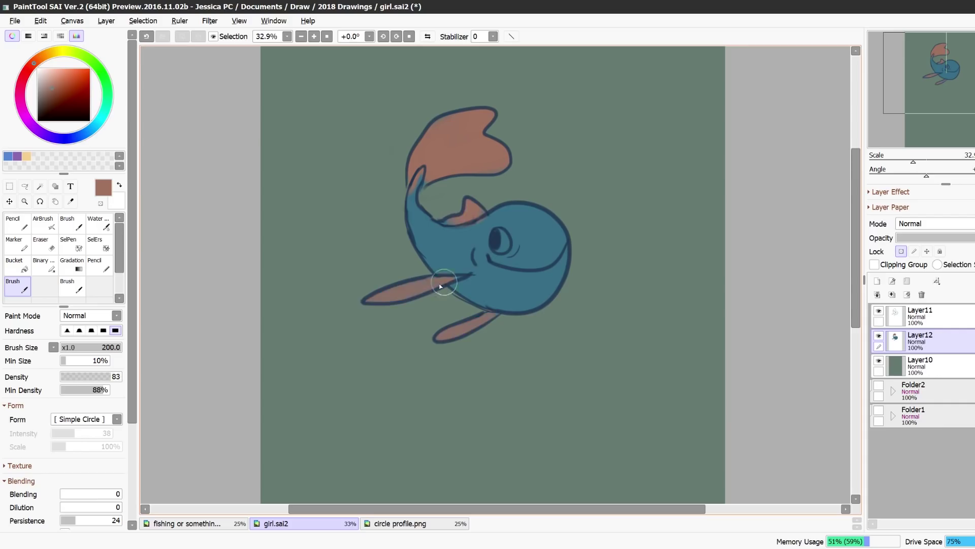
Paint the white of the whale's eye in a light greyish pink
left_click(41, 80)
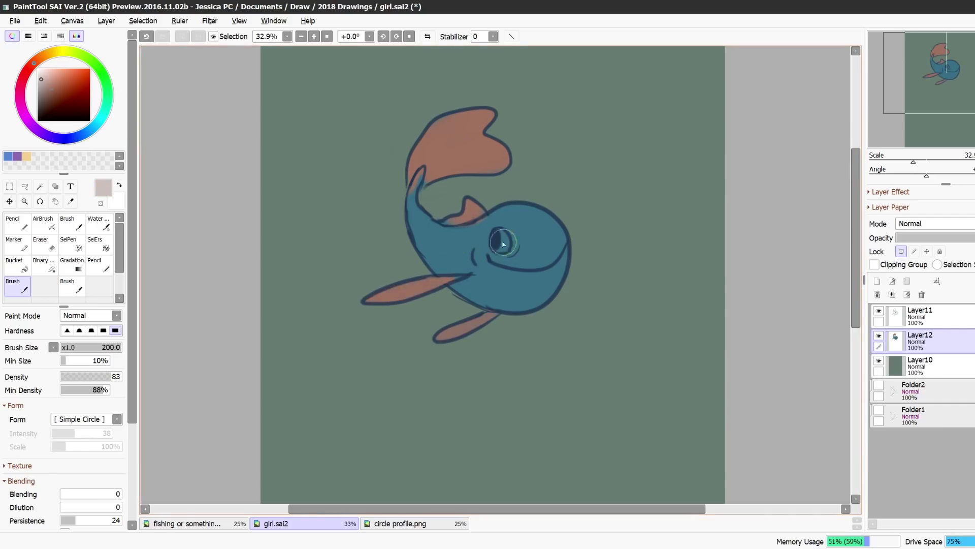
left_click_drag(502, 241, 497, 236)
left_click(42, 87)
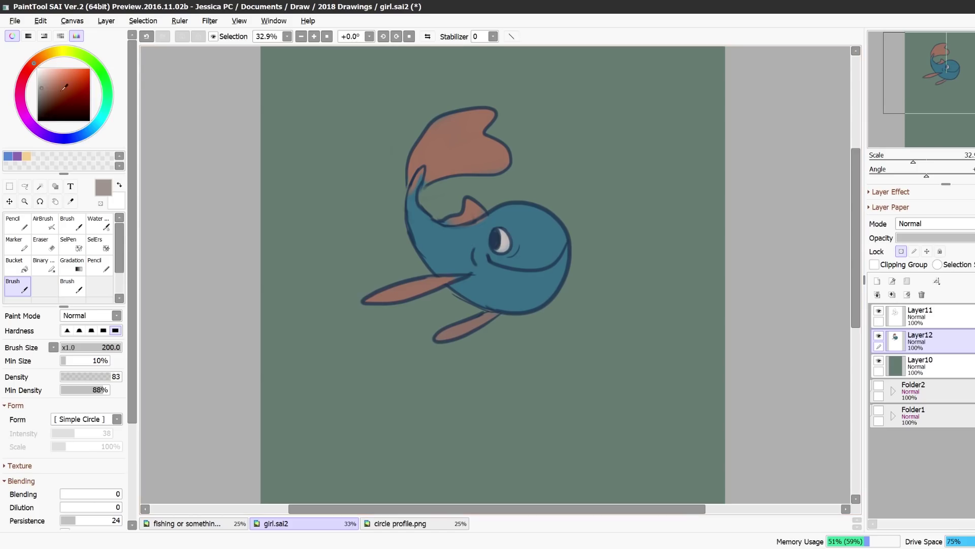
Sample the whale's body blue and shift it to a darker, deeper blue for shading
left_click(450, 255, "alt")
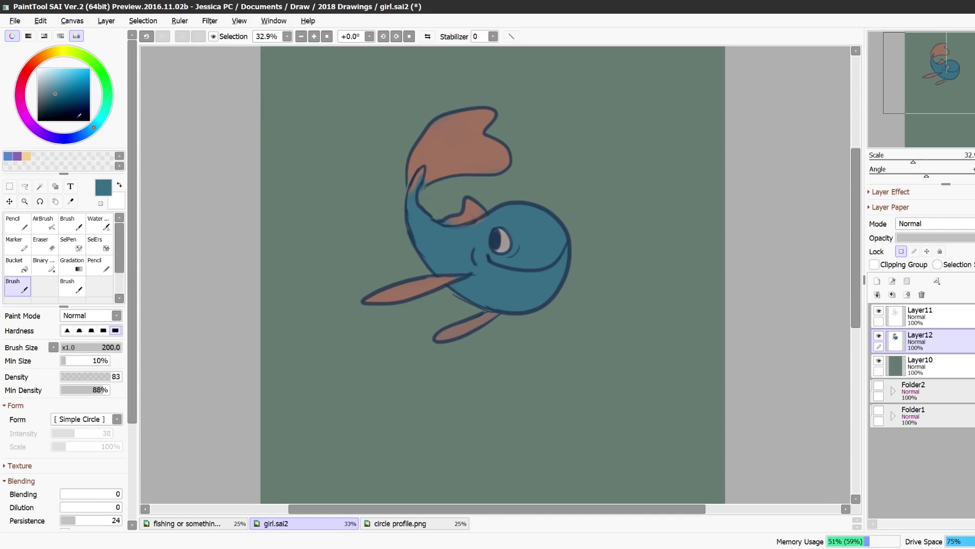
left_click_drag(54, 96, 50, 101)
left_click(89, 130)
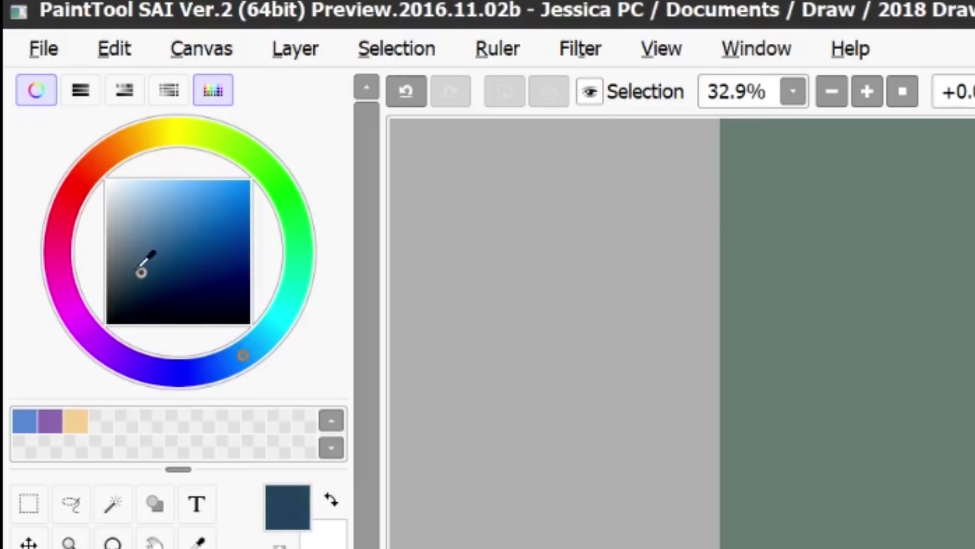
left_click_drag(142, 271, 134, 269)
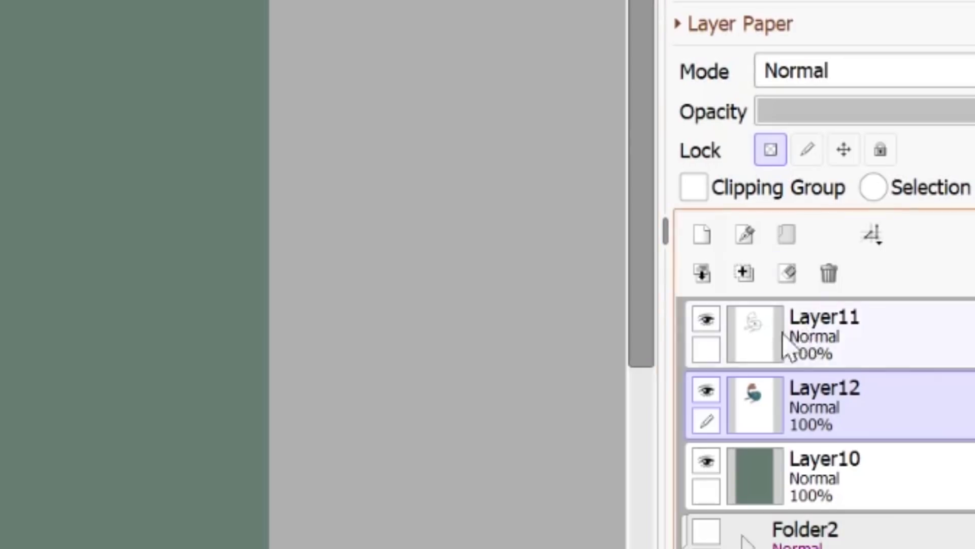
Set the line art on Layer11 to Multiply and add a new layer above it as a clipping group
left_click(785, 345)
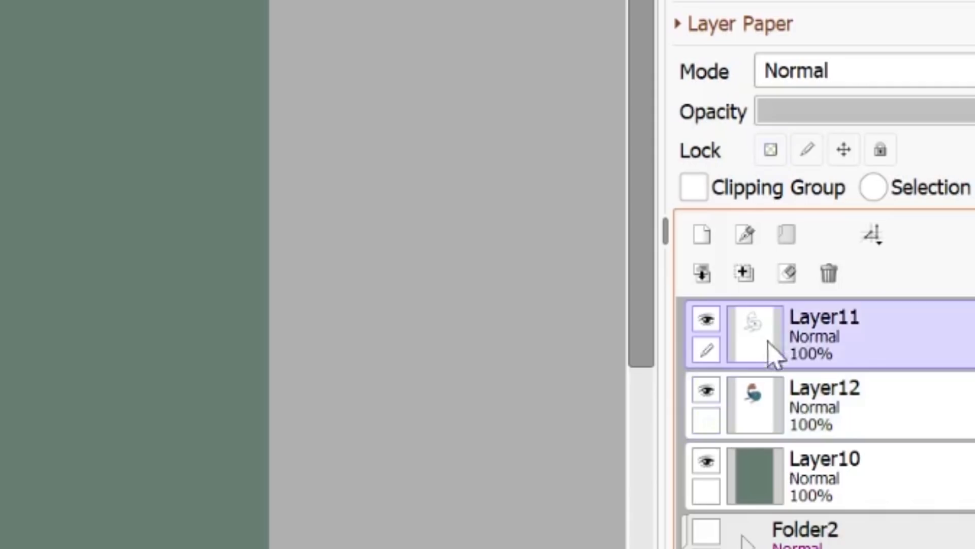
left_click(792, 71)
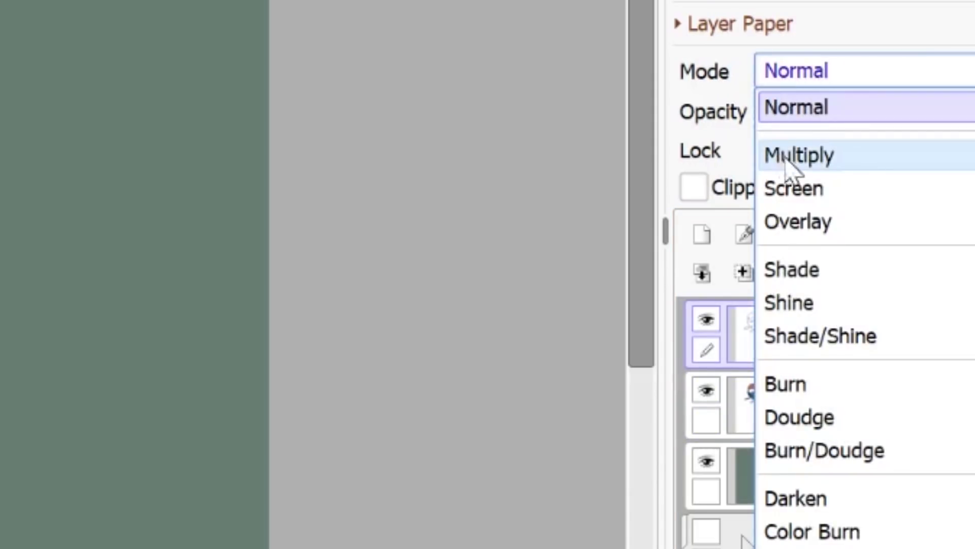
left_click(790, 158)
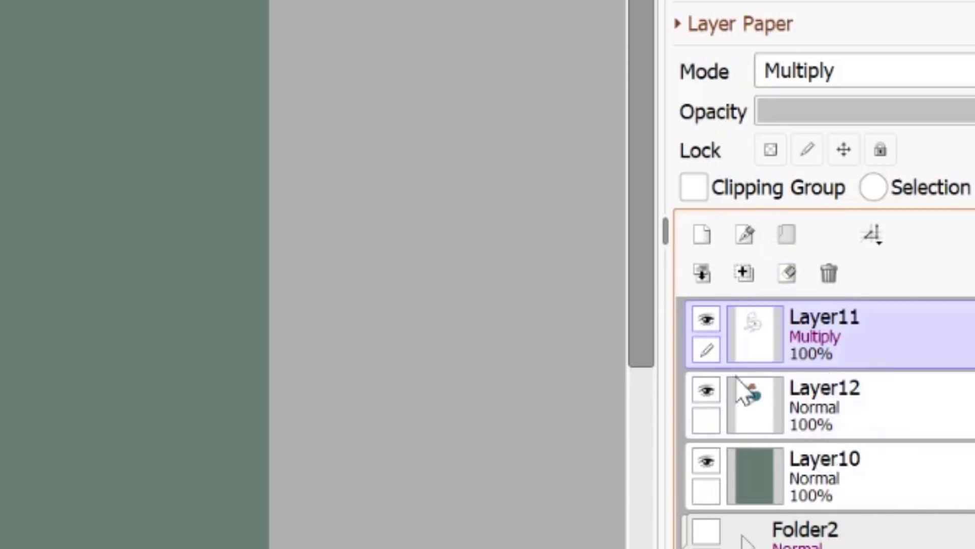
left_click(703, 236)
left_click(693, 187)
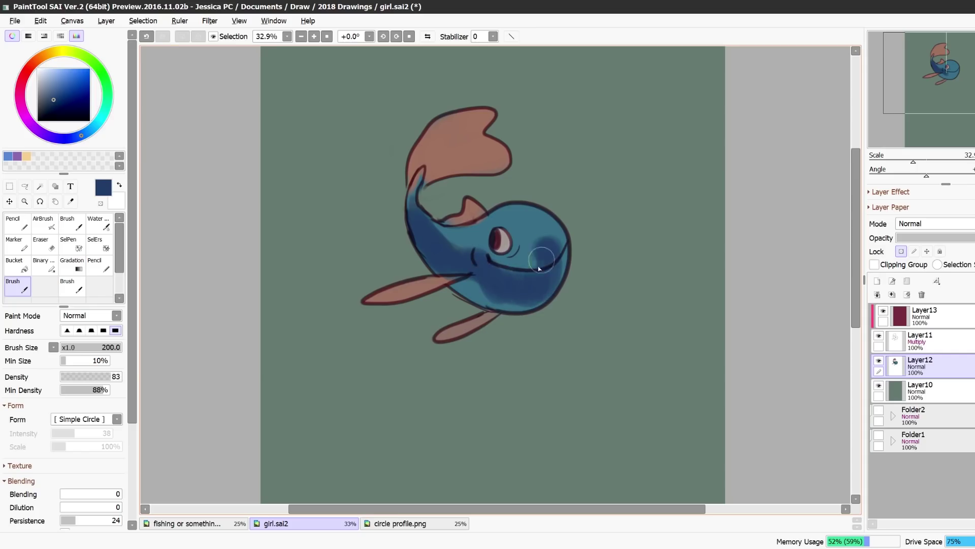
Shade the whale's belly and underside on Layer12 in dark blue, and highlight the top of its head in pale cyan
mouse_move(540, 268)
left_mouse_down()
mouse_move(505, 276)
mouse_move(508, 268)
mouse_move(476, 290)
left_mouse_up()
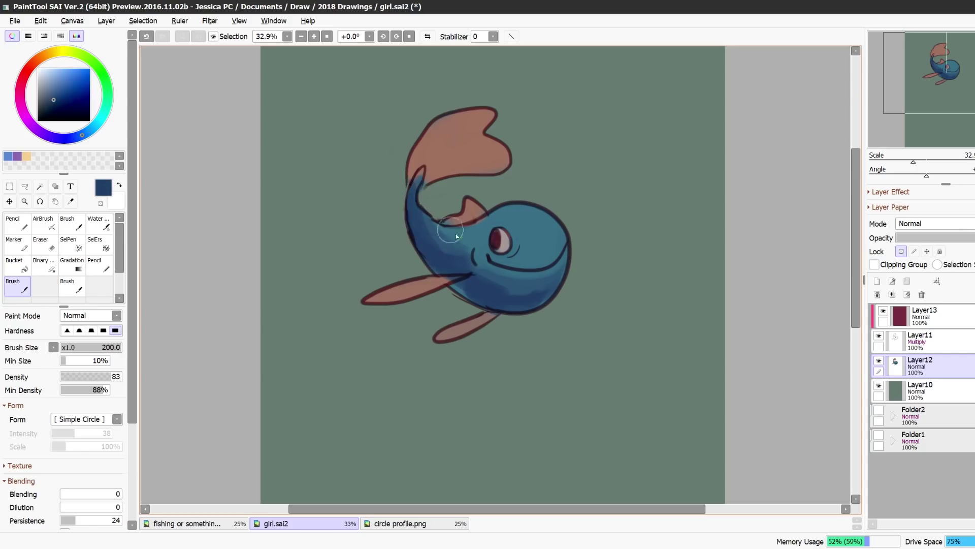
left_click(98, 121)
left_click(57, 77)
key("ctrl+z")
mouse_move(531, 216)
left_mouse_down()
mouse_move(557, 233)
mouse_move(511, 213)
mouse_move(500, 219)
left_mouse_up()
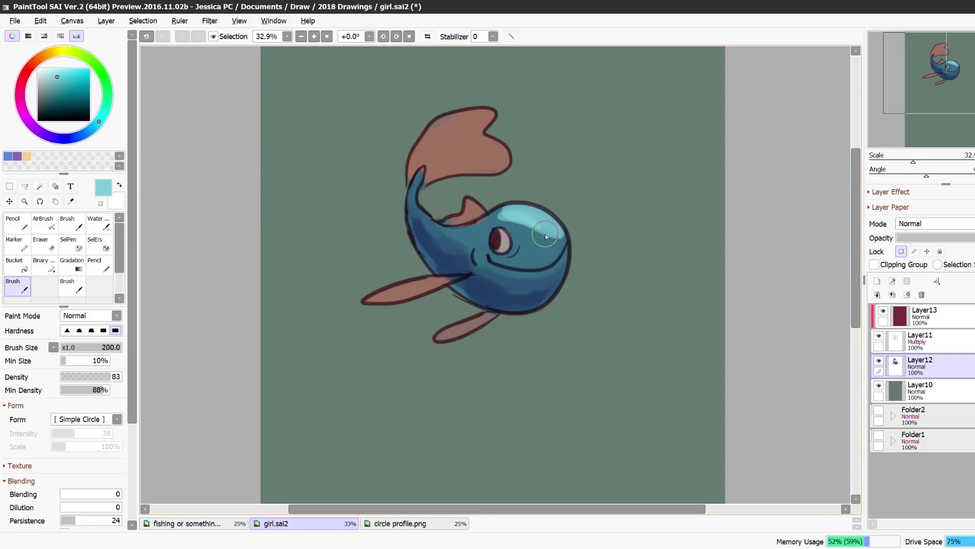
right_click(545, 234)
mouse_move(552, 237)
left_mouse_down()
mouse_move(514, 221)
mouse_move(476, 232)
mouse_move(547, 241)
mouse_move(514, 245)
mouse_move(514, 216)
mouse_move(521, 232)
mouse_move(447, 217)
mouse_move(490, 216)
left_mouse_up()
Mirror the view and blend the highlights and shadows across the whale's head, cheek and belly with sampled blues
key("h")
right_click(452, 222)
right_click(465, 277)
mouse_move(432, 269)
left_mouse_down()
mouse_move(477, 277)
mouse_move(539, 235)
left_mouse_up()
right_click(485, 279)
mouse_move(442, 285)
left_mouse_down()
mouse_move(478, 297)
mouse_move(475, 261)
mouse_move(564, 222)
left_mouse_up()
right_click(477, 296)
right_click(519, 233)
right_click(533, 258)
right_click(530, 243)
right_click(484, 298)
left_click_drag(484, 296, 467, 298)
right_click(551, 285)
left_click_drag(533, 280, 524, 278)
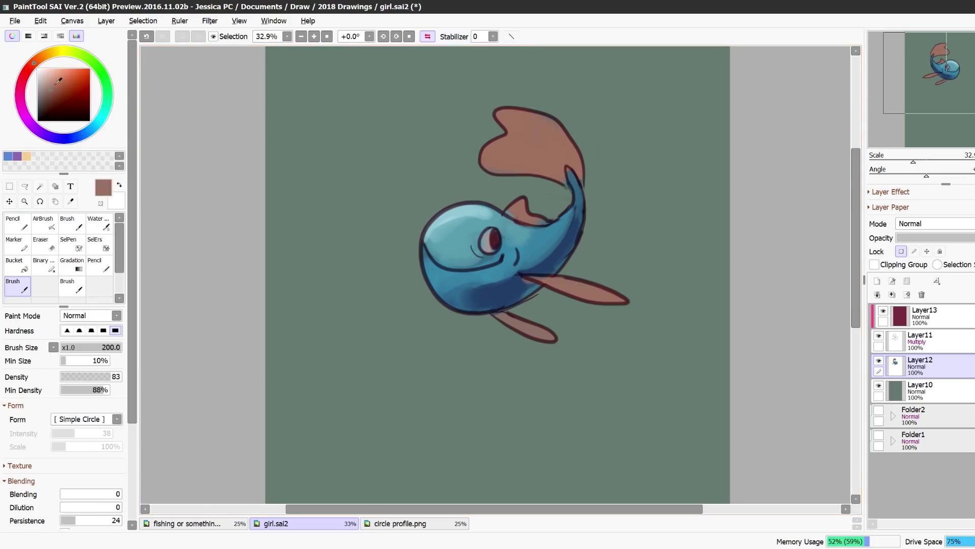
Lighten the outer areas of the tail and the ends of both flippers with a paler pinkish brown
left_click(55, 74)
mouse_move(505, 116)
left_mouse_down()
mouse_move(547, 125)
mouse_move(497, 162)
mouse_move(529, 162)
left_mouse_up()
right_click(546, 125)
left_click_drag(572, 286, 622, 300)
left_click_drag(515, 321, 549, 338)
left_click(428, 37)
left_click(428, 37)
Darken the lower flipper with a greyish brown and blend the blue shading where the upper flipper meets the body
left_click(485, 321, "alt")
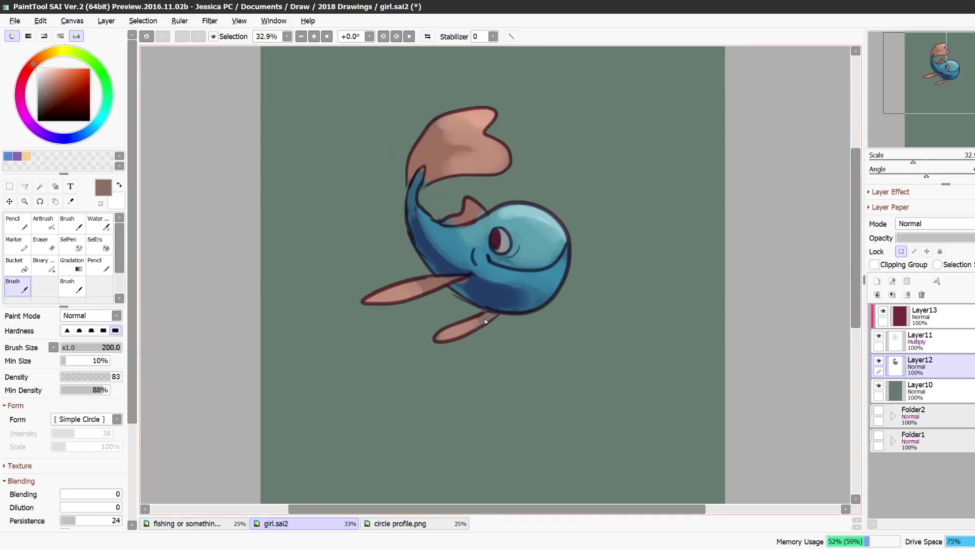
right_click(468, 290)
right_click(462, 289)
left_click_drag(462, 288, 475, 280)
right_click(470, 288)
left_click_drag(465, 289, 487, 279)
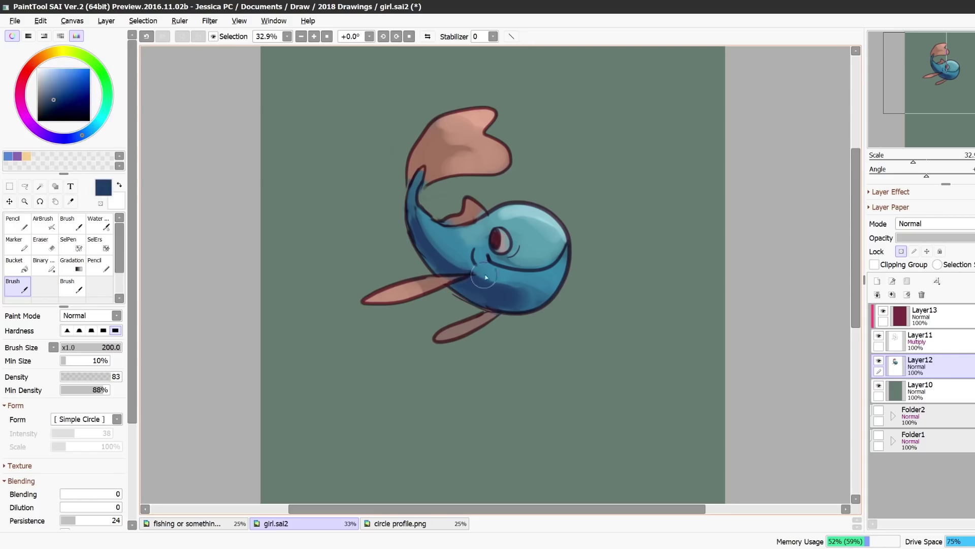
right_click(485, 276)
mouse_move(440, 255)
left_mouse_down()
mouse_move(421, 219)
mouse_move(448, 260)
left_mouse_up()
Smooth the transitions between light and dark blue along the whale's belly and tail base, working in the mirrored view
left_click(428, 37)
right_click(485, 293)
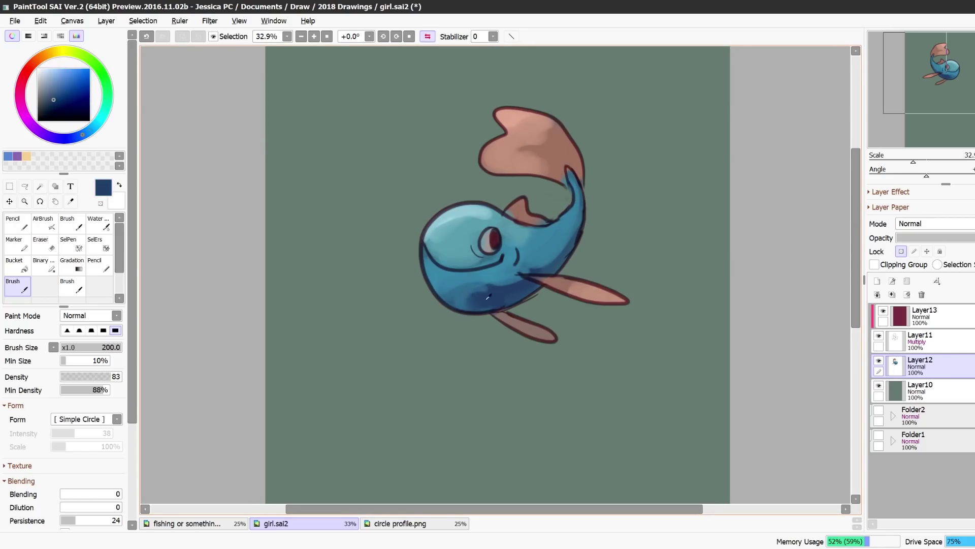
left_click_drag(500, 290, 470, 292)
right_click(458, 214)
mouse_move(427, 248)
left_mouse_down()
mouse_move(476, 254)
mouse_move(457, 271)
mouse_move(494, 279)
left_mouse_up()
right_click(475, 255)
right_click(478, 288)
right_click(450, 279)
right_click(501, 282)
left_click_drag(575, 220, 538, 261)
right_click(507, 271)
left_click_drag(489, 285, 455, 286)
Return to the unmirrored view and darken the middle of the tail fin with a sampled reddish brown
left_click(428, 37)
right_click(436, 148)
right_click(433, 160)
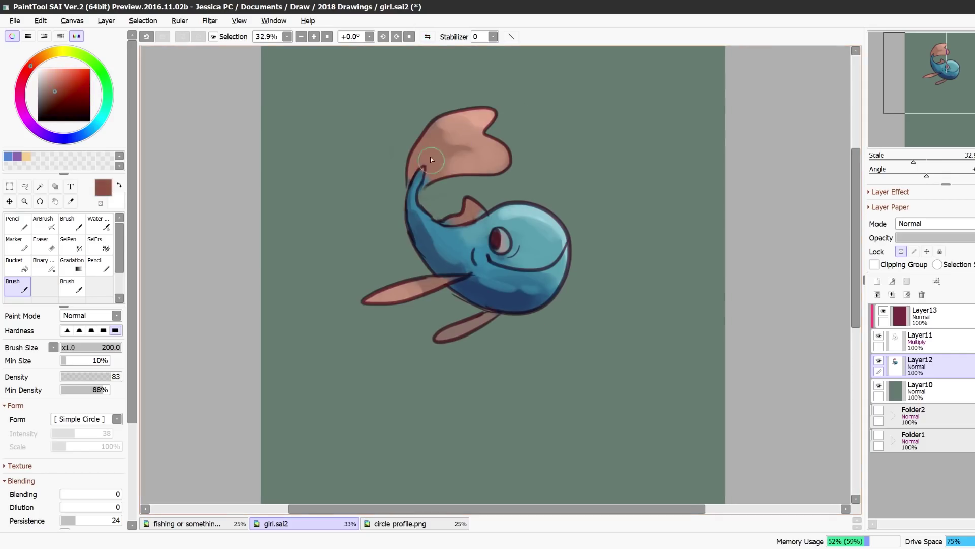
mouse_move(431, 156)
left_mouse_down()
mouse_move(410, 178)
mouse_move(459, 170)
mouse_move(475, 142)
left_mouse_up()
left_click(432, 283, "alt")
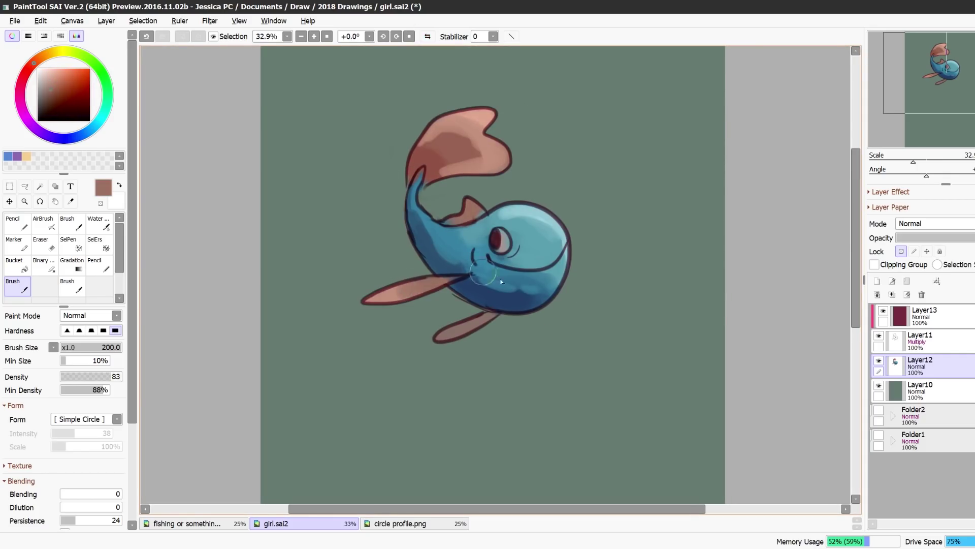
Shade the whale's chin with sampled dark blue and soften the light blue on the snout above the mouth line
left_click(527, 299, "alt")
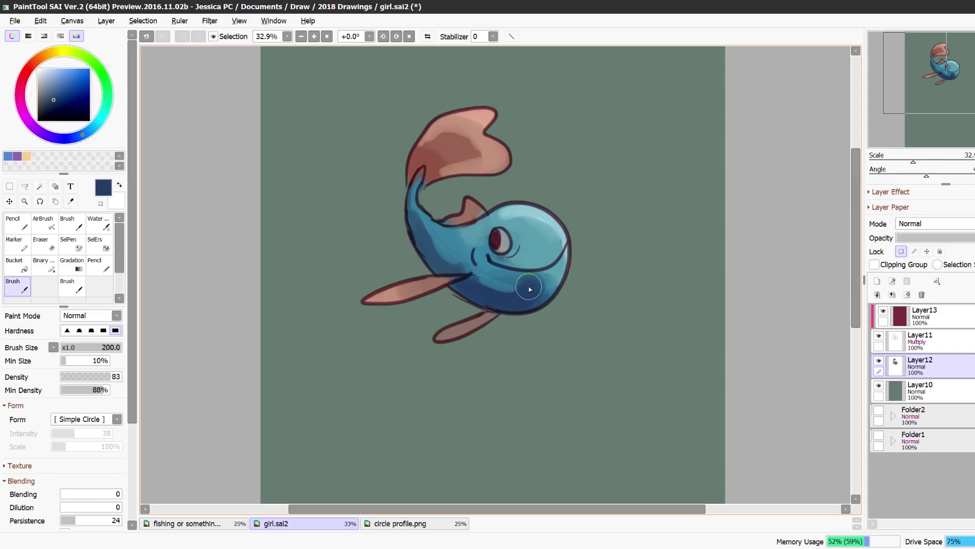
left_click(556, 228, "alt")
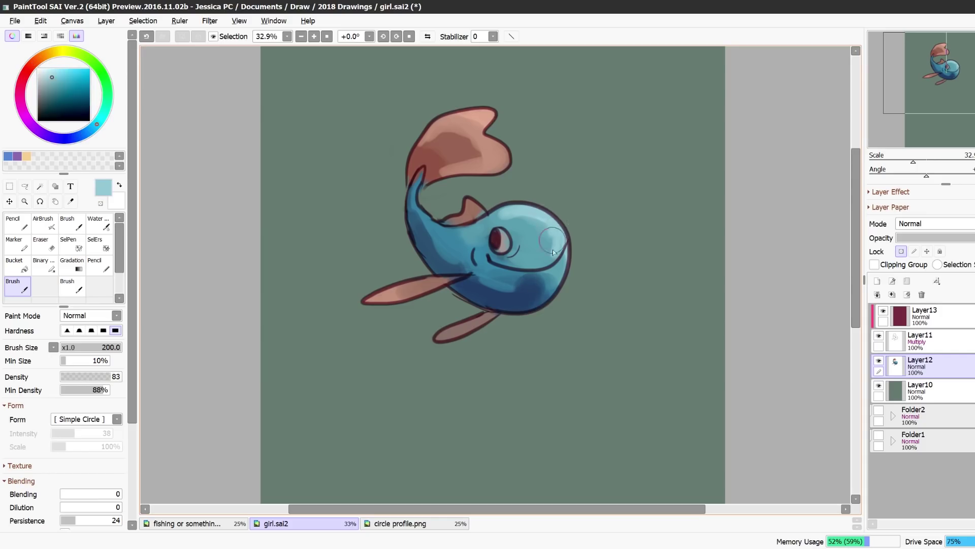
left_click(542, 262, "alt")
mouse_move(541, 262)
left_mouse_down()
mouse_move(544, 216)
mouse_move(543, 253)
left_mouse_up()
left_click(549, 223, "alt")
left_click(542, 253, "alt")
Blend the chin and belly shadow with sampled mid and dark blues, checking the shapes in the mirrored view
key("h")
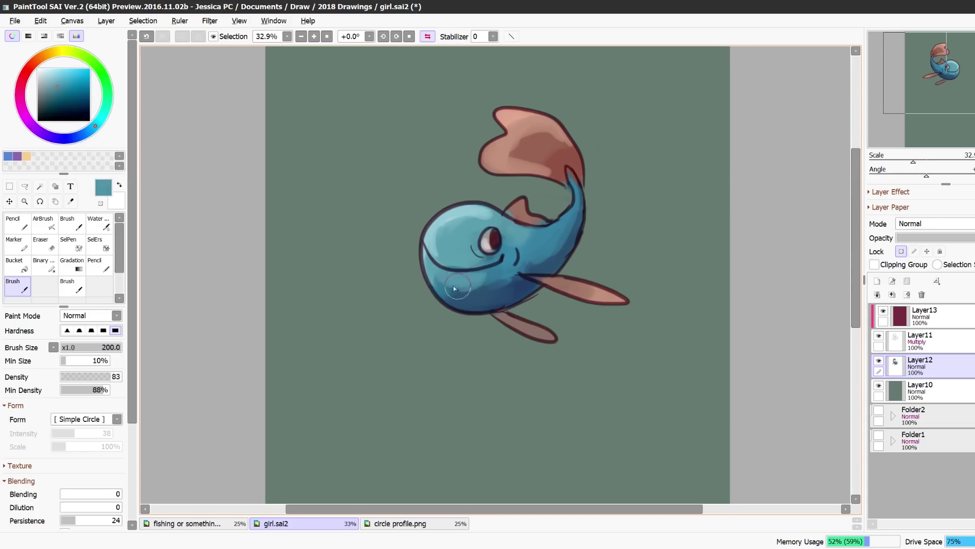
left_click(453, 285, "alt")
left_click(516, 240, "alt")
key("h")
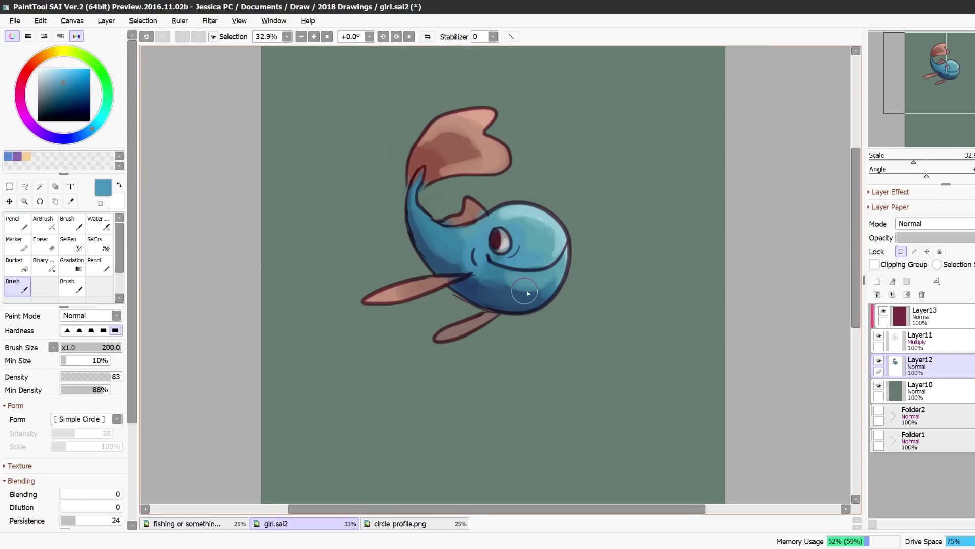
left_click(528, 300, "alt")
left_click_drag(527, 300, 473, 290)
Sample blues from the tail base and face and brighten the forehead and top of the whale's head
left_click(422, 234, "alt")
left_click(430, 214, "alt")
left_click(532, 244, "alt")
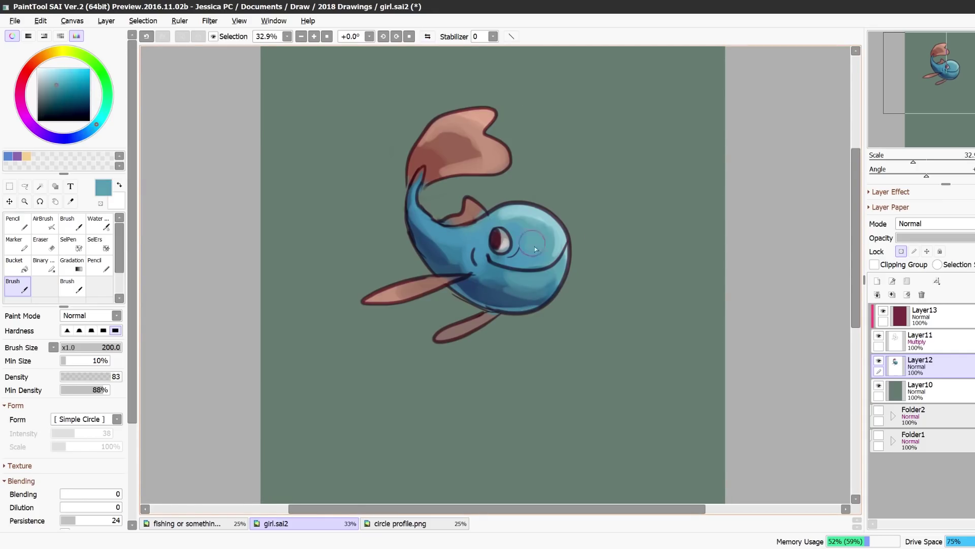
left_click_drag(534, 247, 526, 219)
left_click(525, 212, "alt")
Break up and blend the dark patch on the tail fin with sampled pinkish and reddish browns
left_click(497, 156, "alt")
left_click(440, 151, "alt")
left_click(445, 149, "alt")
left_click_drag(447, 143, 470, 149)
left_click_drag(462, 168, 443, 169)
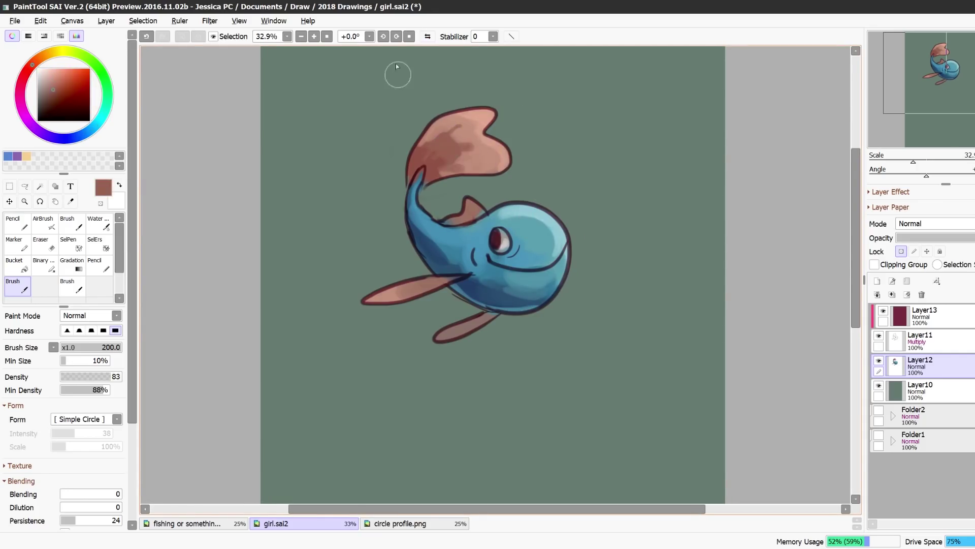
Blend the browns on the upper flipper and fade blue and greyish brown into the lower flipper where it meets the body
left_click(428, 36)
left_click(427, 36)
left_click(392, 292, "alt")
left_click_drag(399, 290, 420, 285)
left_click(486, 320, "alt")
left_click(489, 301, "alt")
mouse_move(491, 313)
left_mouse_down()
mouse_move(461, 333)
mouse_move(492, 320)
mouse_move(415, 323)
mouse_move(431, 314)
mouse_move(422, 282)
mouse_move(431, 281)
mouse_move(445, 339)
mouse_move(486, 317)
mouse_move(447, 335)
left_mouse_up()
left_click(435, 279, "alt")
left_click(482, 319, "alt")
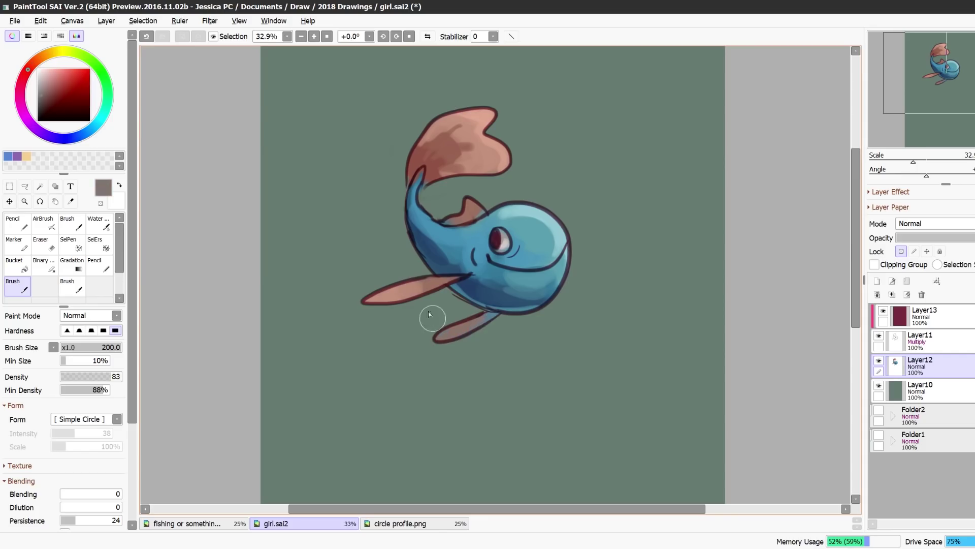
left_click(398, 289, "alt")
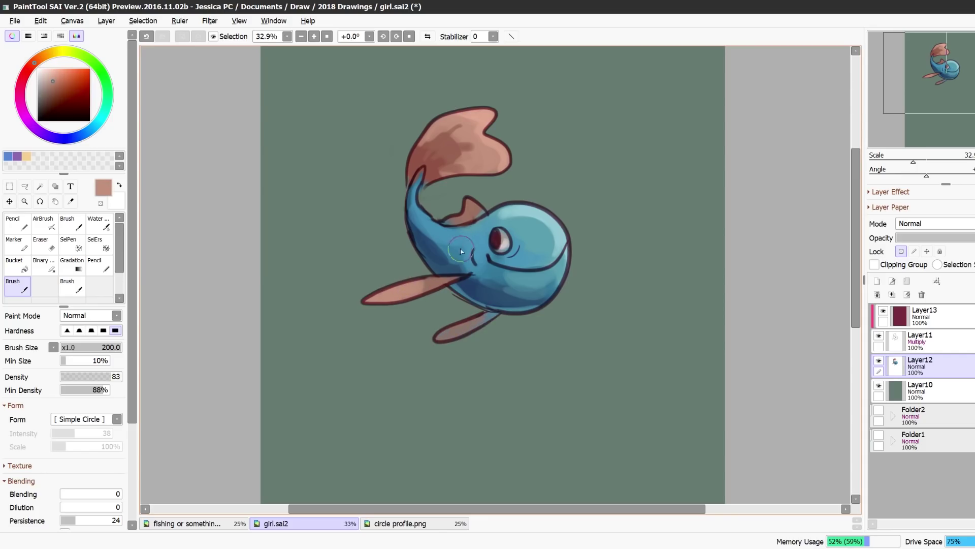
Lighten the whale's forehead and the area between the eye and mouth with a pale sampled blue
left_click(533, 238, "alt")
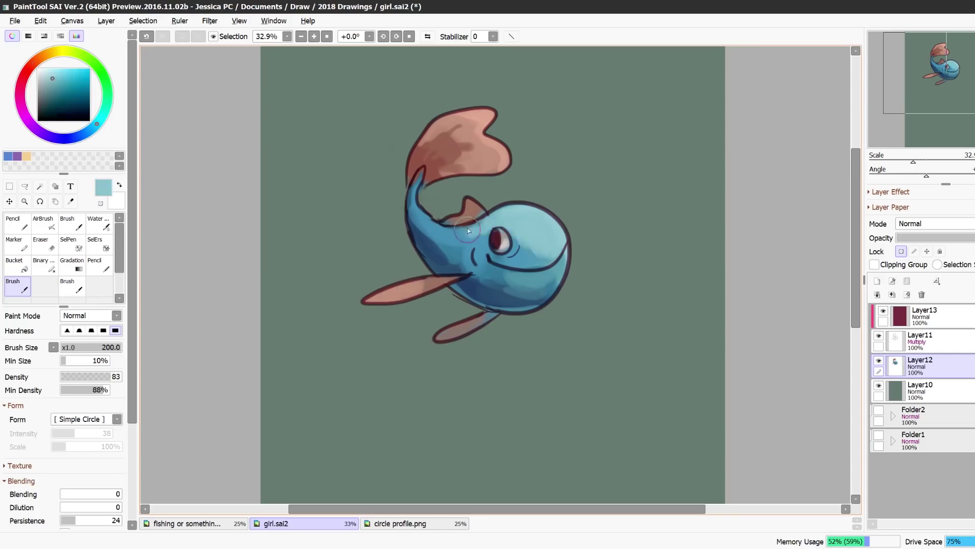
left_click(517, 250, "alt")
left_click(511, 285, "alt")
mouse_move(547, 272)
left_mouse_down()
mouse_move(510, 281)
mouse_move(557, 254)
left_mouse_up()
left_click(517, 276, "alt")
left_click(521, 253, "alt")
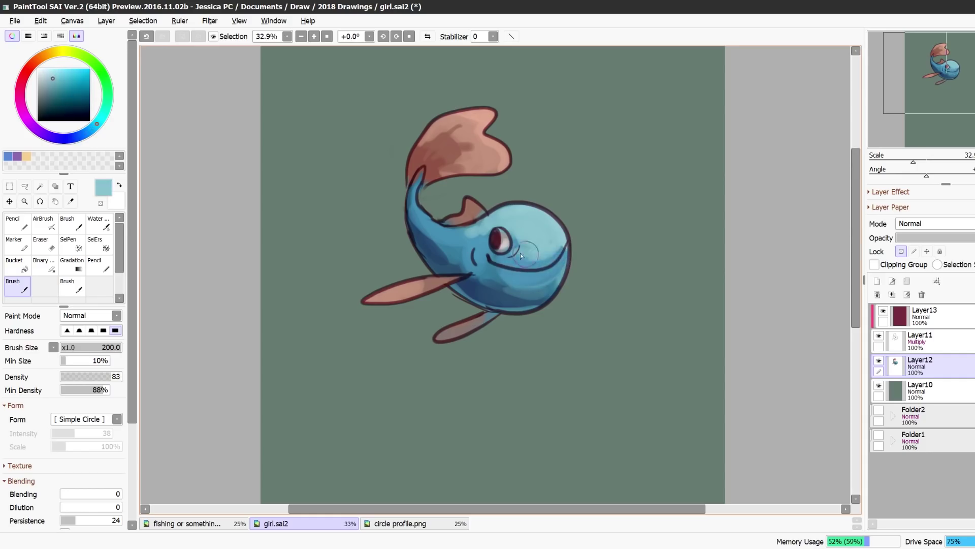
Mirror the view and blend sampled light and mid blues across the face, mouth line and area around the eye
left_click(563, 257, "alt")
key("h")
left_click(456, 222, "alt")
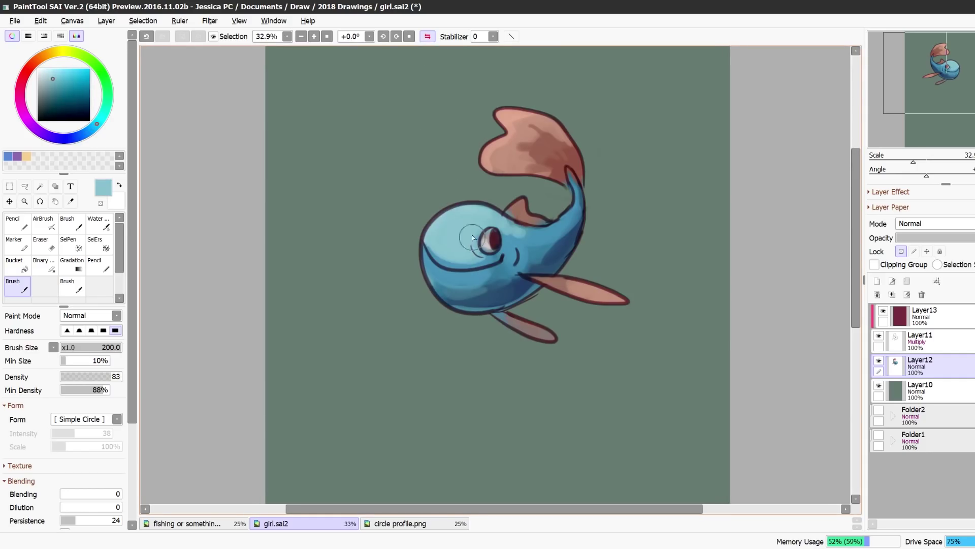
left_click(474, 254, "alt")
left_click(464, 269, "alt")
left_click(478, 254, "alt")
mouse_move(428, 250)
left_mouse_down()
mouse_move(505, 226)
mouse_move(512, 246)
left_mouse_up()
left_click(528, 237, "alt")
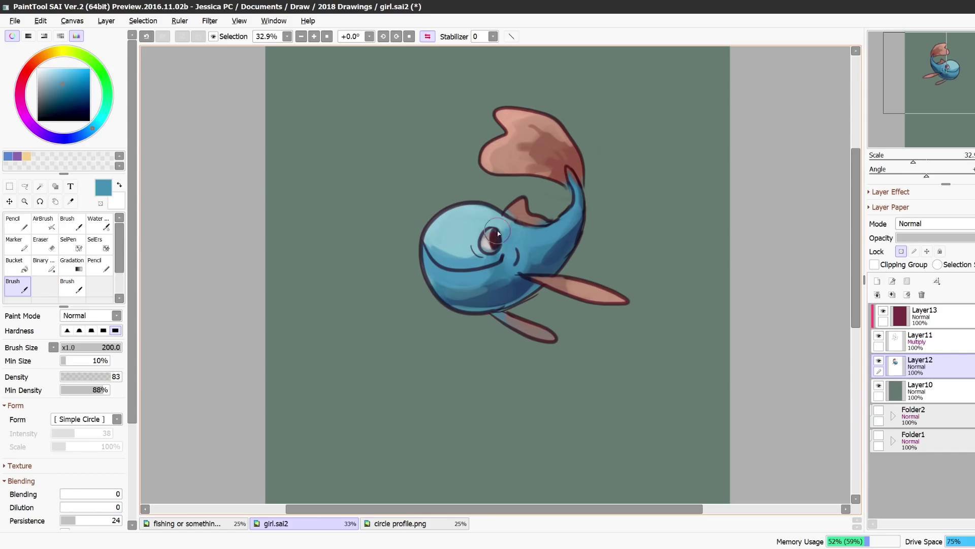
left_click(572, 154, "alt")
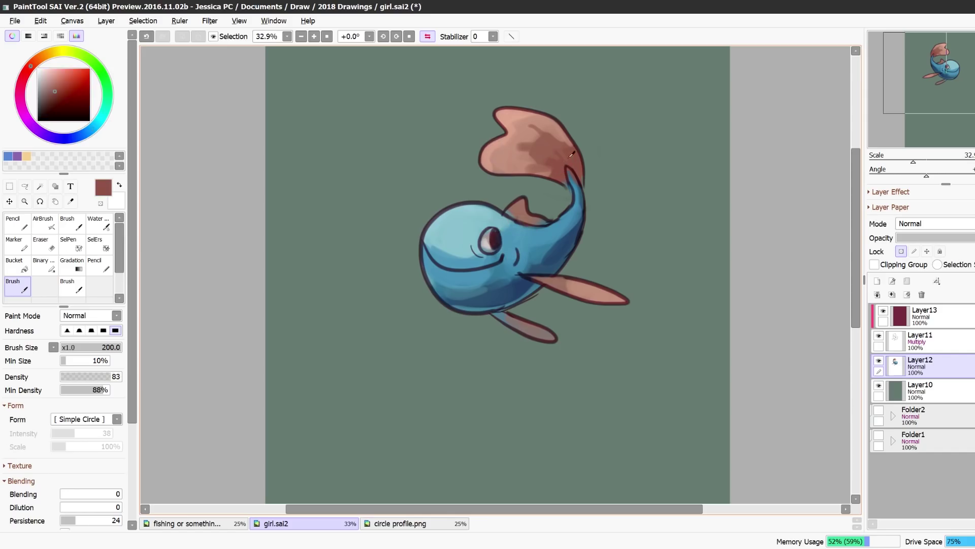
left_click(513, 116, "alt")
Return to the unmirrored view and add a new layer above the clipped line-art colour layer
left_click(429, 37)
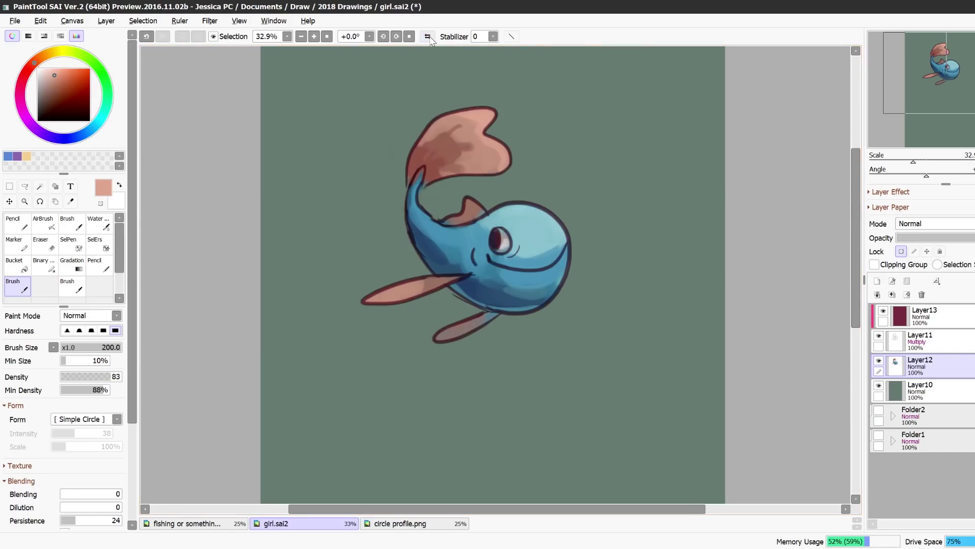
left_click_drag(855, 303, 858, 296)
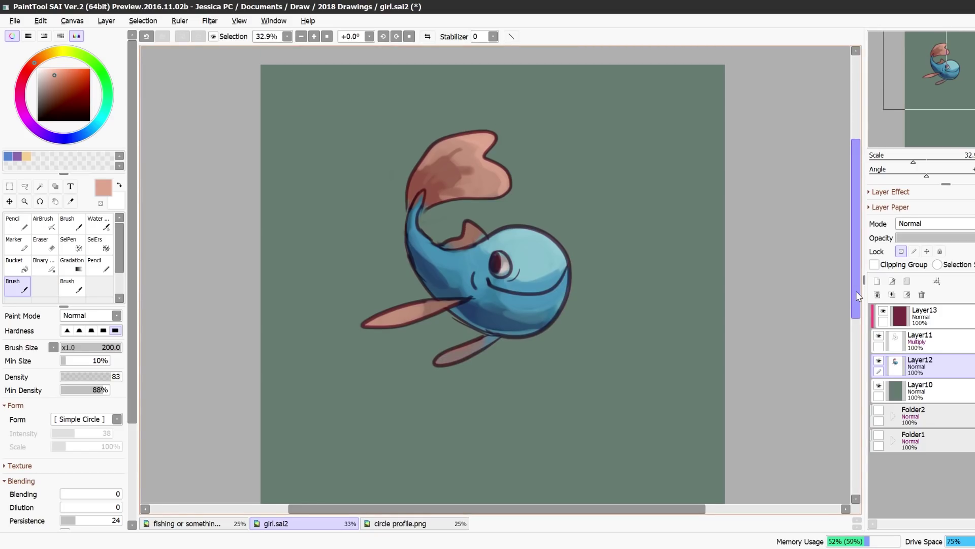
left_click(906, 342)
left_click(925, 316)
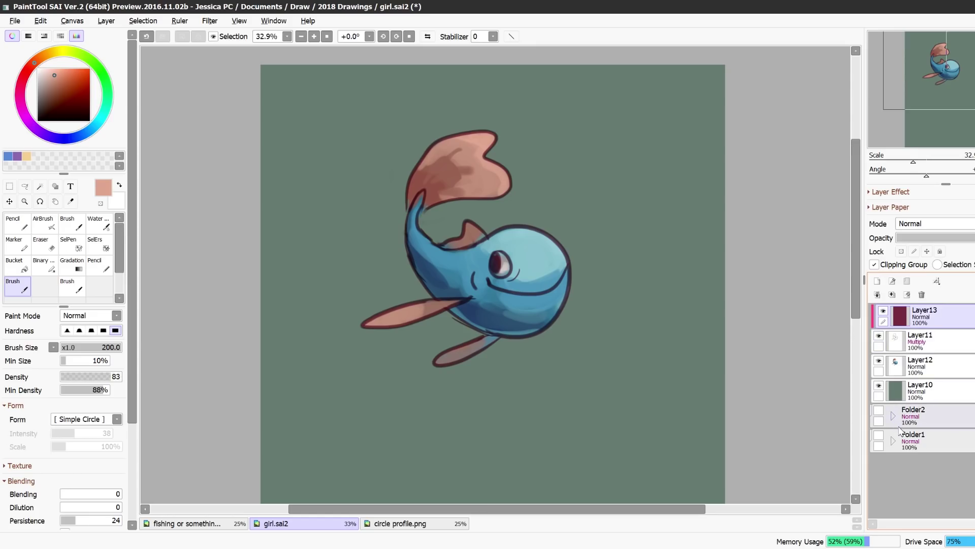
left_click(24, 201)
left_click(490, 254)
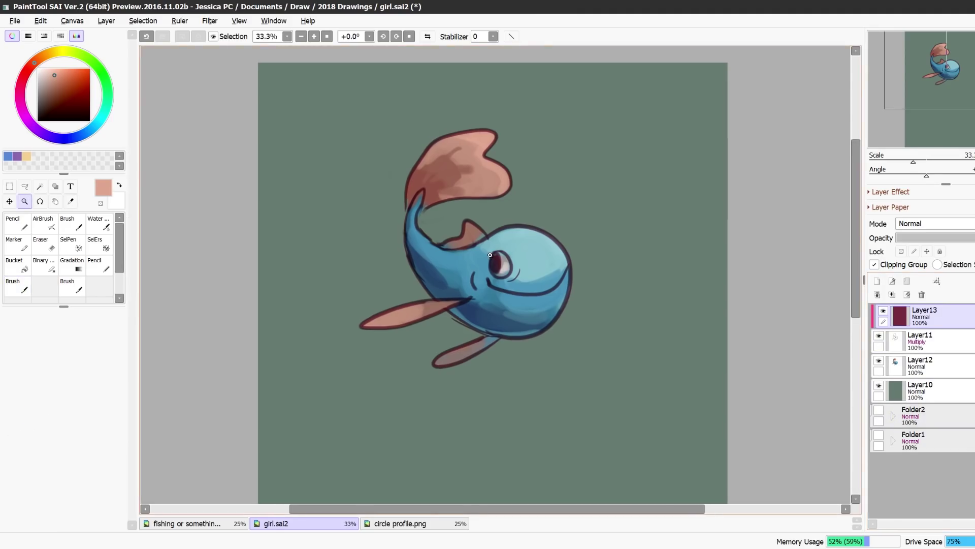
left_click(878, 281)
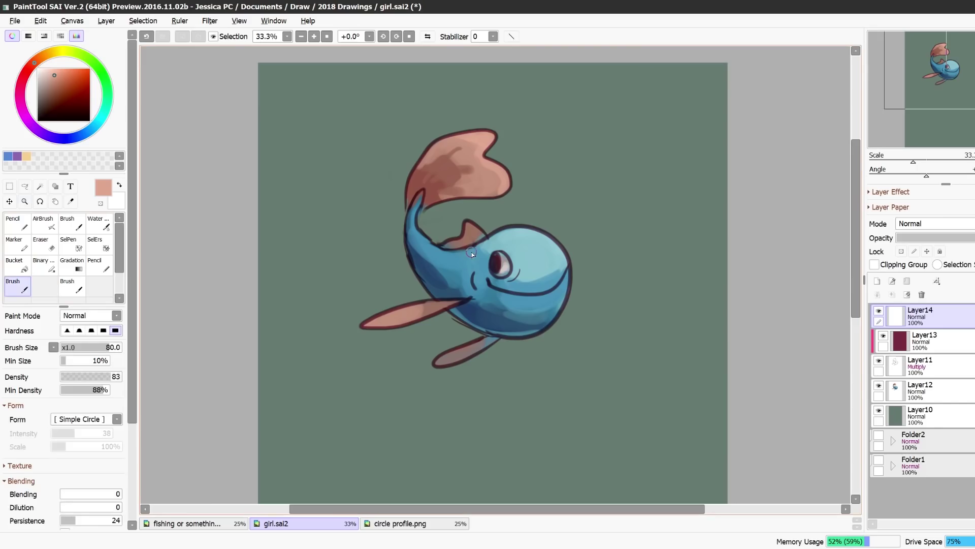
Set the brush density to 85 and its minimum density to 89%
left_click_drag(108, 376, 113, 376)
left_click_drag(246, 319, 248, 320)
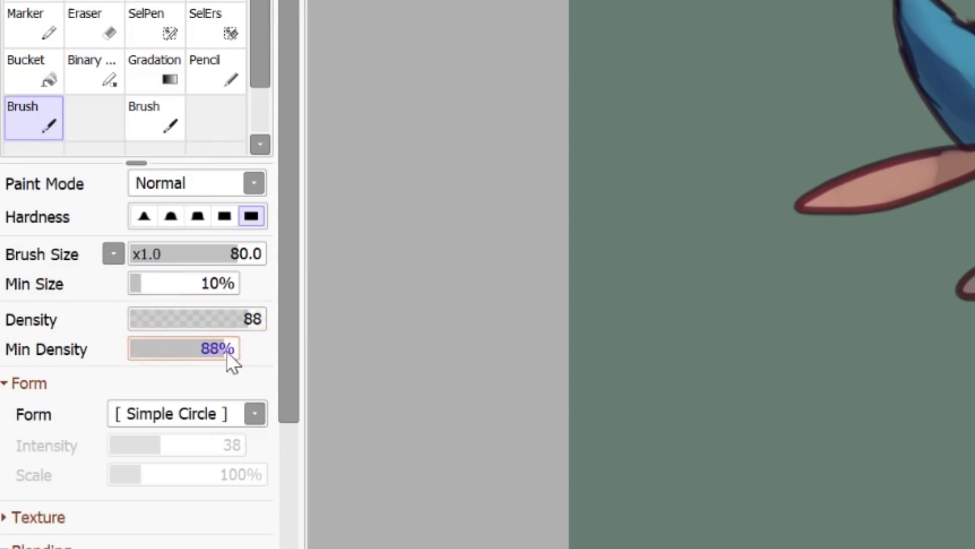
left_click(225, 352)
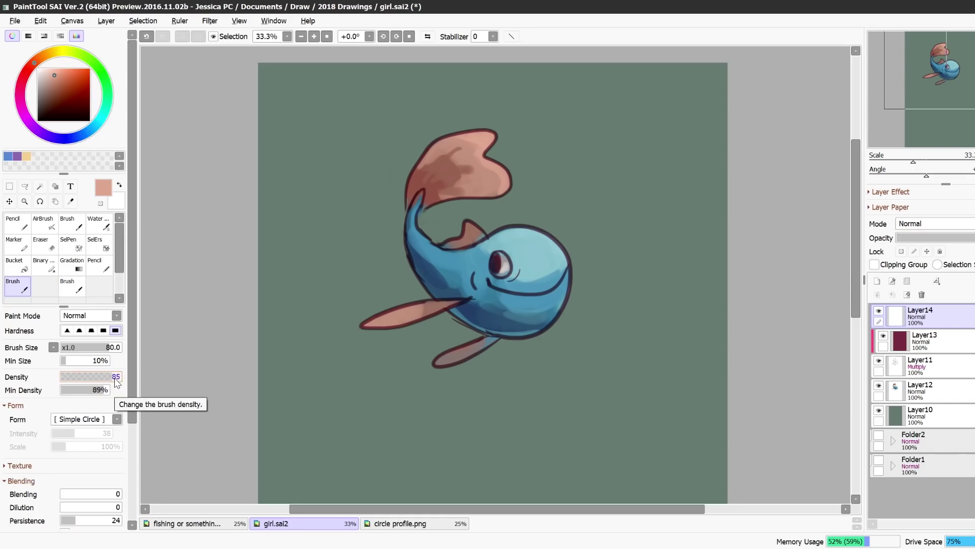
Redraw the outline around the tail base at 50% zoom with a size 40 brush, using sampled dark reddish browns
right_click(421, 195)
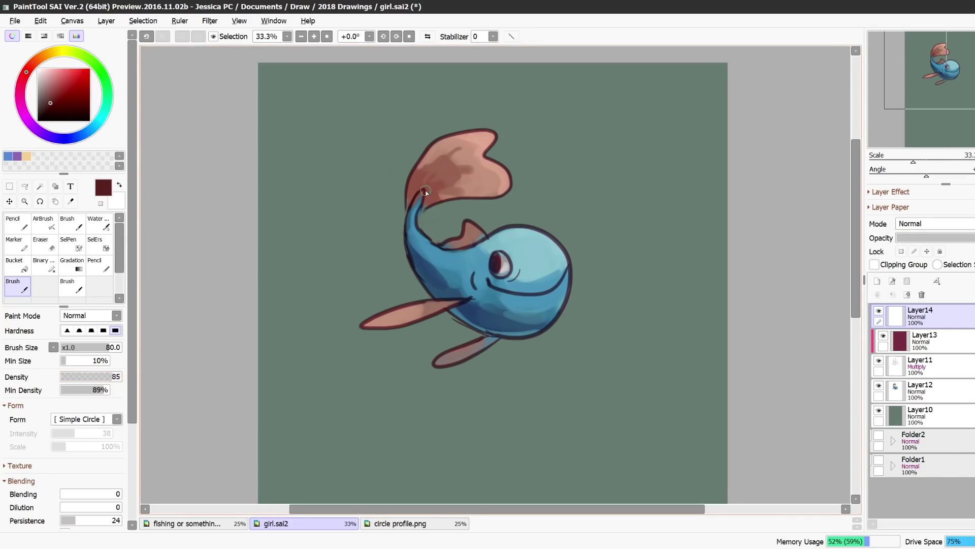
left_click(25, 201)
left_click(488, 234)
key("b")
left_click(383, 193, "alt")
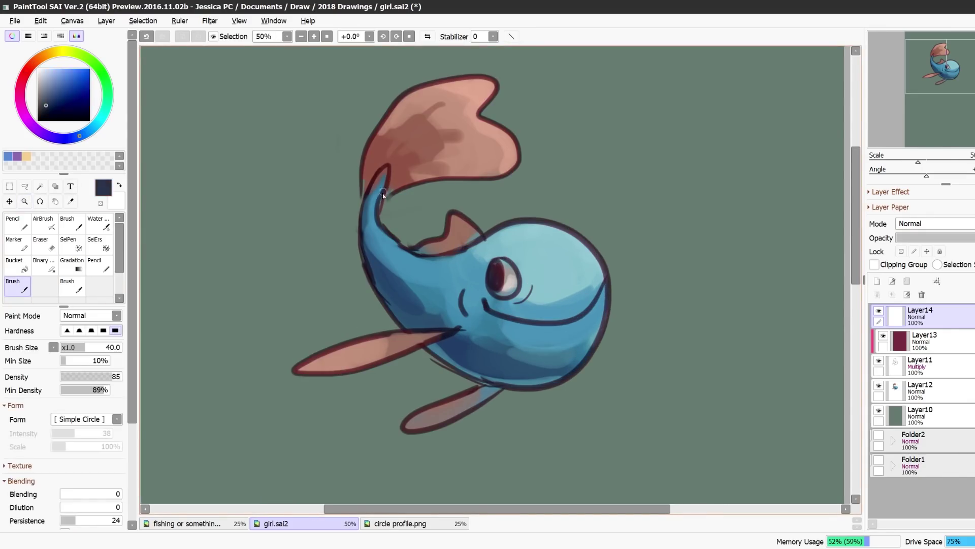
left_click(390, 178, "alt")
left_click(377, 200, "alt")
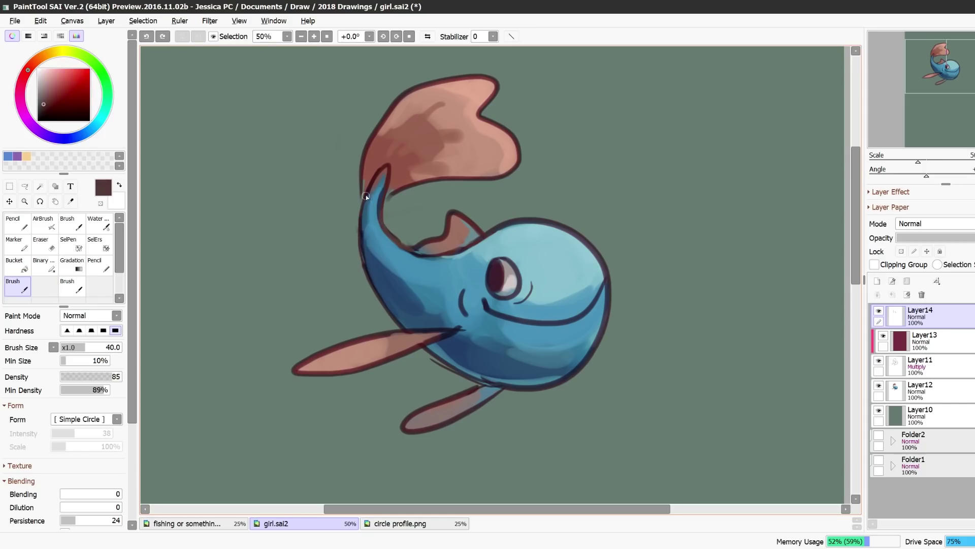
left_click(391, 175, "alt")
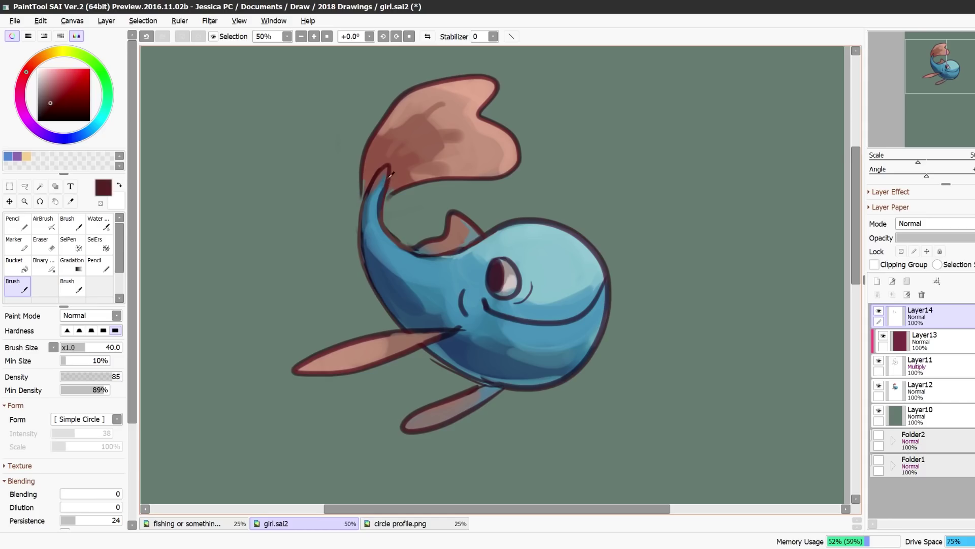
left_click(366, 224, "alt")
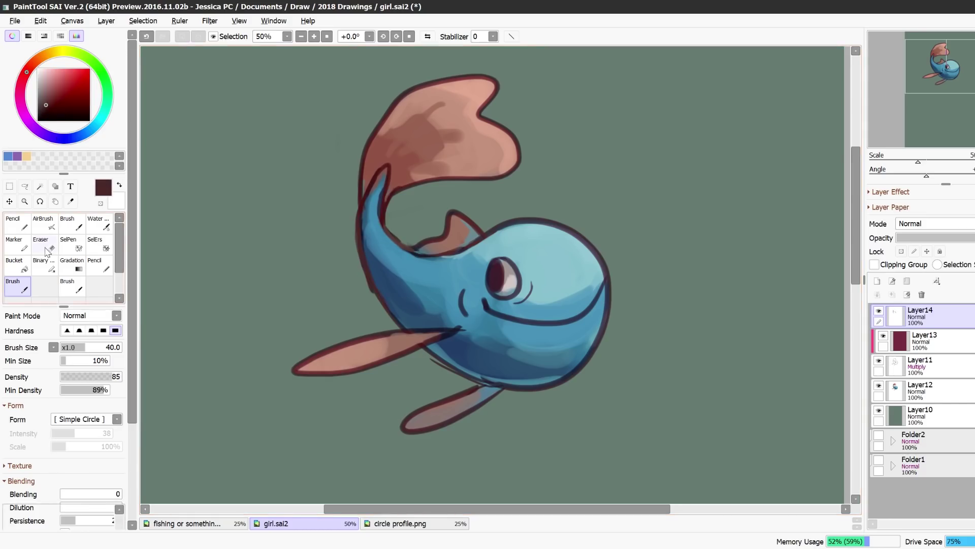
Trim the thick outline along the outer tail base and back by painting over it with the background green
left_click(45, 245)
left_click(18, 287)
left_click(351, 231, "alt")
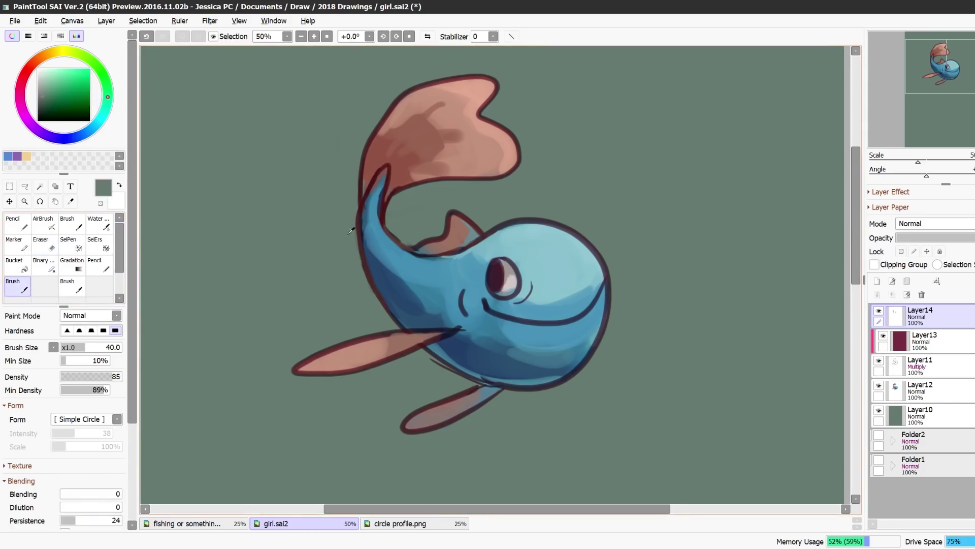
left_click_drag(355, 216, 370, 285)
left_click(402, 190, "alt")
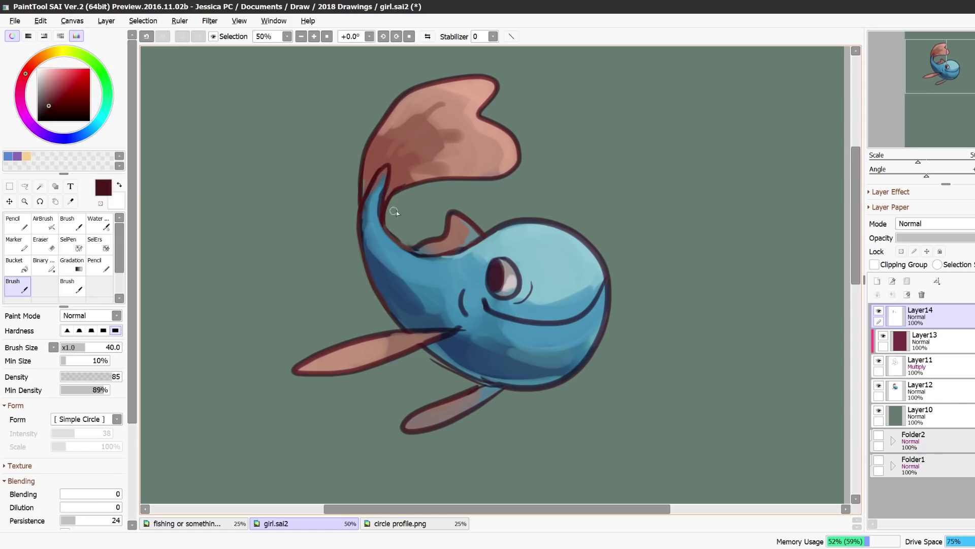
Clean up the outline at the base of the dorsal fin and along the tail's inner curve with sampled blue, brown and dark red
left_click(472, 233, "alt")
key("ctrl+z")
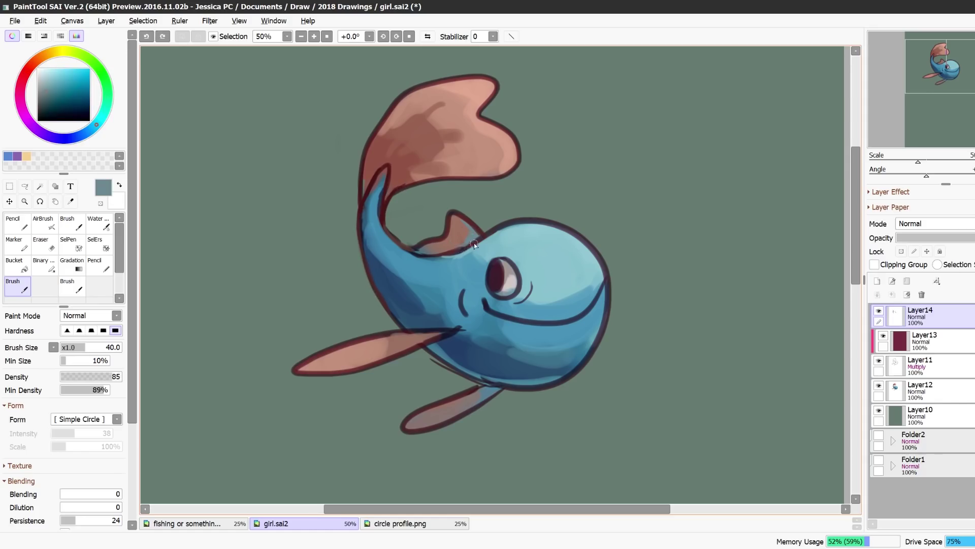
left_click(473, 244, "alt")
left_click_drag(480, 238, 454, 250)
left_click(471, 237, "alt")
left_click(460, 245, "alt")
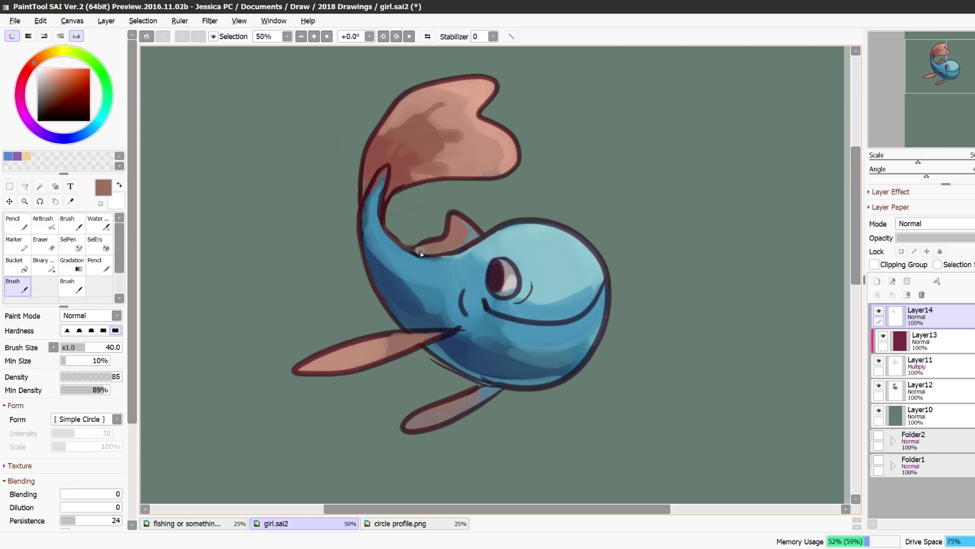
left_click(384, 212, "alt")
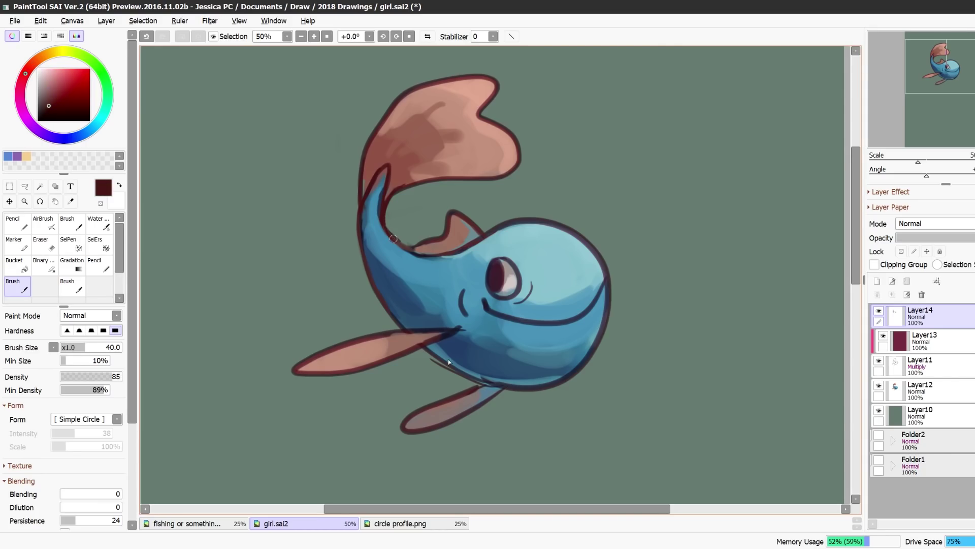
Trim the belly outline below the side fin with sampled background green and undo the retouching strokes at the fin's base
left_click(455, 376, "alt")
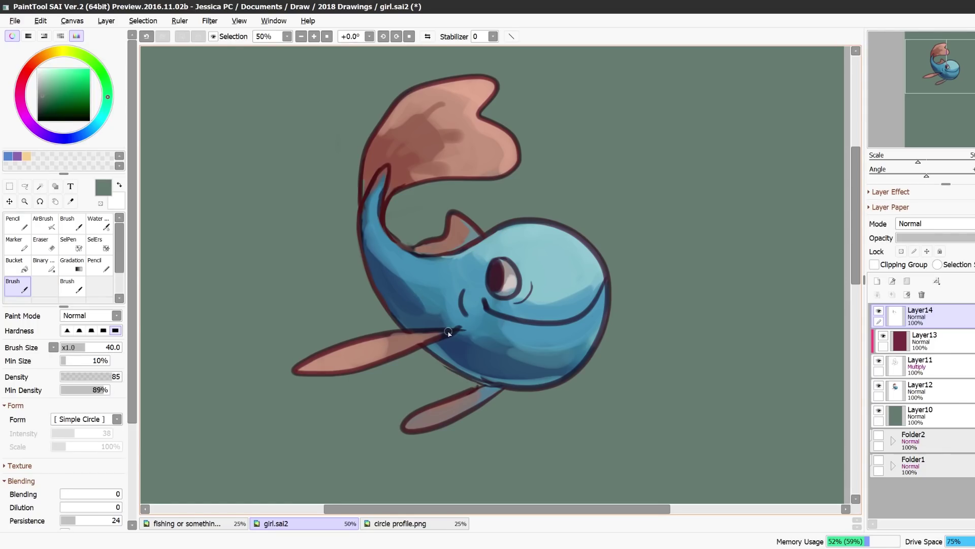
right_click(432, 340)
right_click(430, 337)
mouse_move(430, 337)
left_mouse_down()
mouse_move(445, 332)
mouse_move(435, 334)
left_mouse_up()
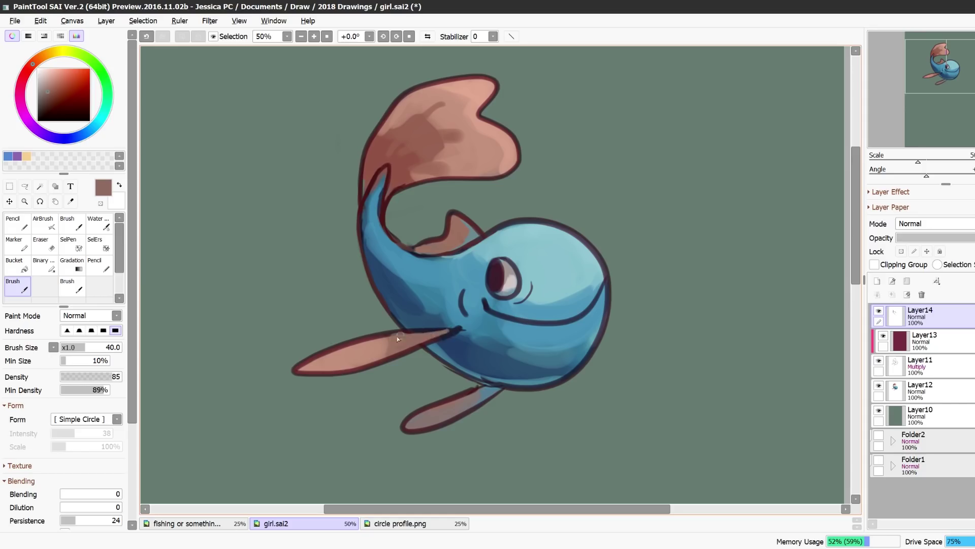
key("ctrl+z")
key("ctrl+z")
Clean up the outline around the dorsal fin and its base with sampled blue, dark outline and background colours
left_click(435, 261, "alt")
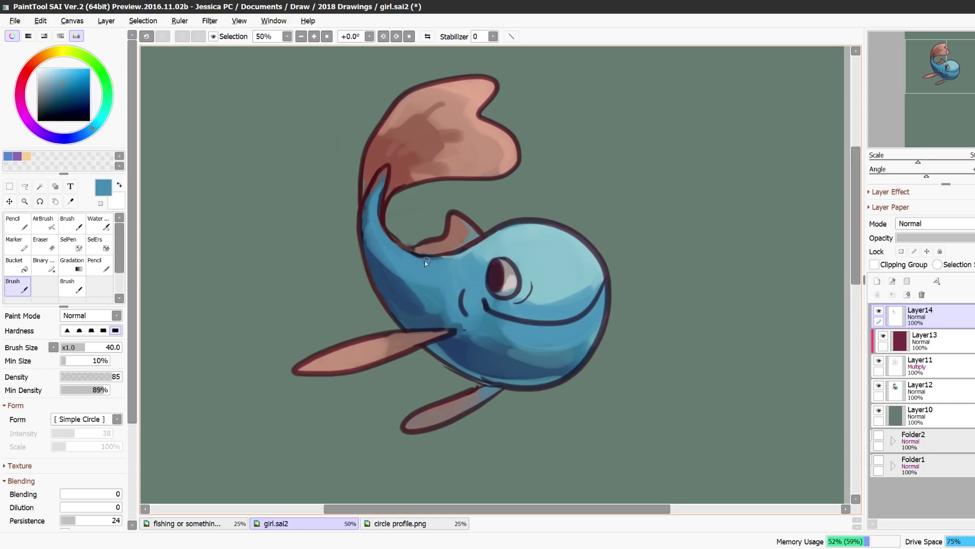
left_click(384, 222, "alt")
mouse_move(405, 245)
left_mouse_down()
mouse_move(441, 235)
mouse_move(446, 211)
left_mouse_up()
left_click(448, 211, "alt")
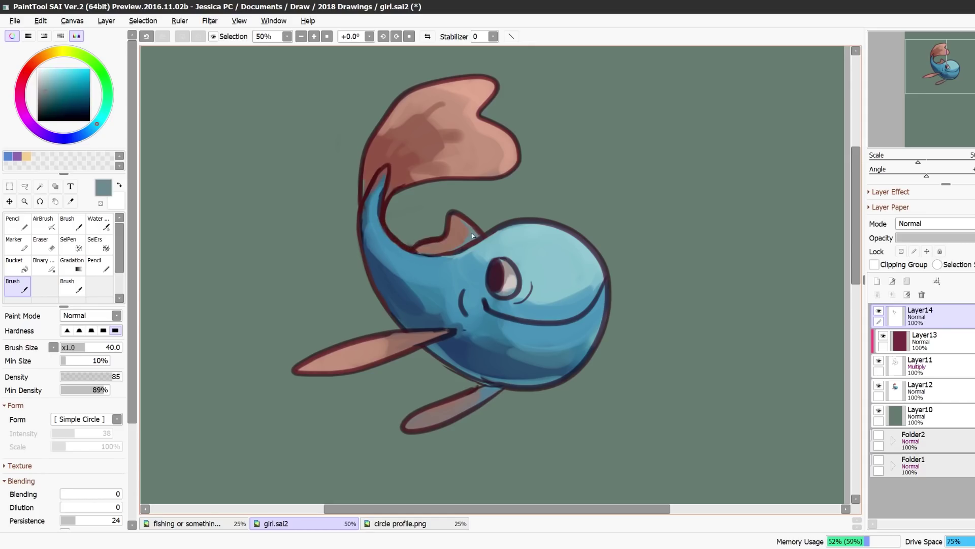
Paint sampled light blue over the cheek and around the eye with a size 70 brush, softening the cheek line
left_click(583, 277, "alt")
key("bracketright")
key("bracketright")
key("bracketright")
key("bracketright")
key("bracketright")
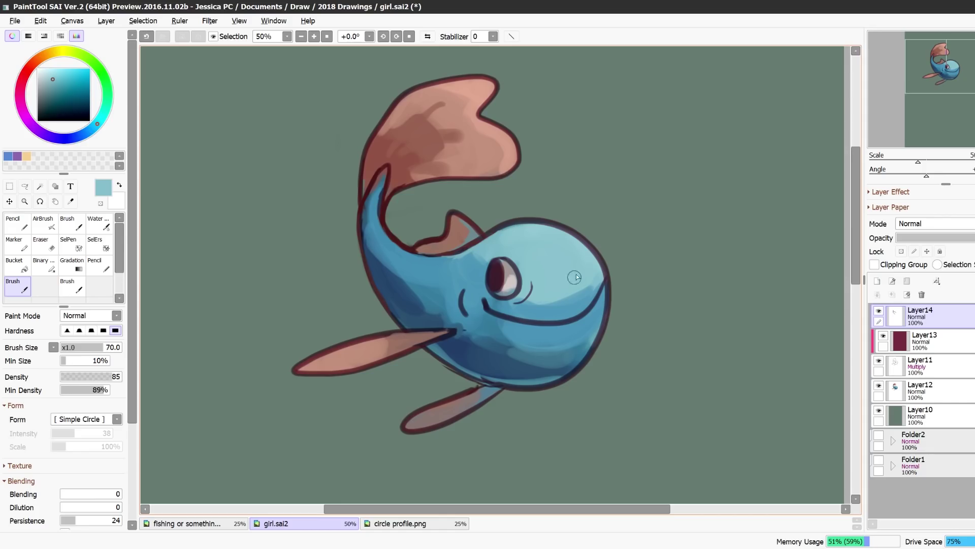
mouse_move(527, 294)
left_mouse_down()
mouse_move(495, 287)
mouse_move(483, 263)
left_mouse_up()
Paint a sampled reddish-brown patch across the belly below the mouth
key("h")
left_click(411, 354, "alt")
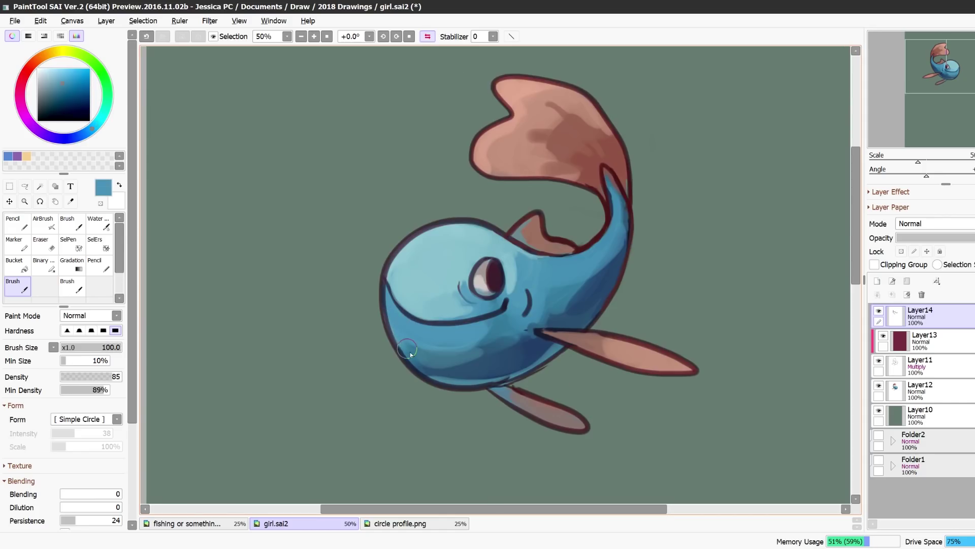
left_click(409, 352, "alt")
left_click(595, 337, "alt")
mouse_move(492, 340)
left_mouse_down()
mouse_move(430, 369)
mouse_move(486, 344)
mouse_move(426, 361)
mouse_move(503, 339)
left_mouse_up()
left_click(488, 343, "alt")
key("]")
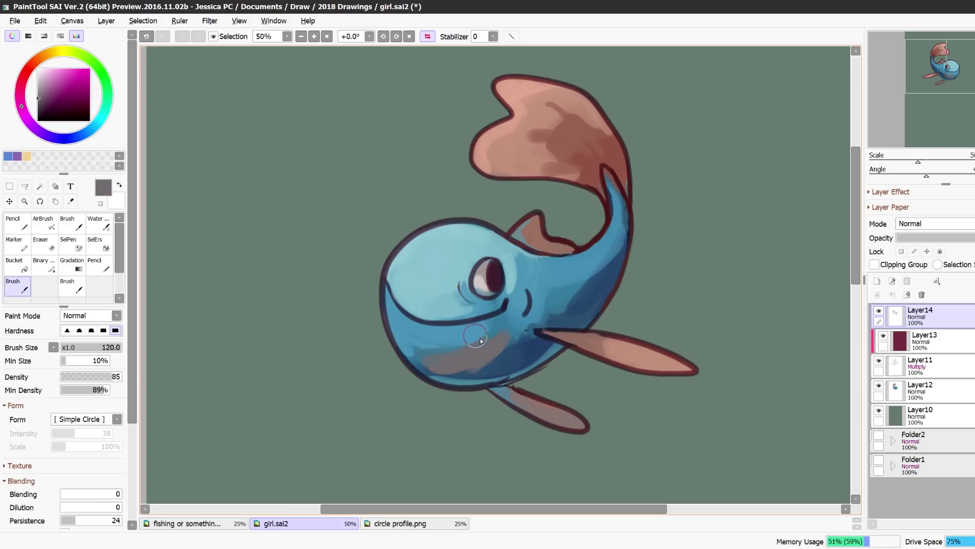
Blend the brown belly patch into the surrounding blue with sampled grey-blue tones, using a brush of up to size 160
left_click(483, 345, "alt")
key("]")
mouse_move(470, 366)
left_mouse_down()
mouse_move(436, 358)
mouse_move(478, 362)
mouse_move(420, 358)
mouse_move(490, 362)
mouse_move(445, 367)
left_mouse_up()
left_click(437, 357, "alt")
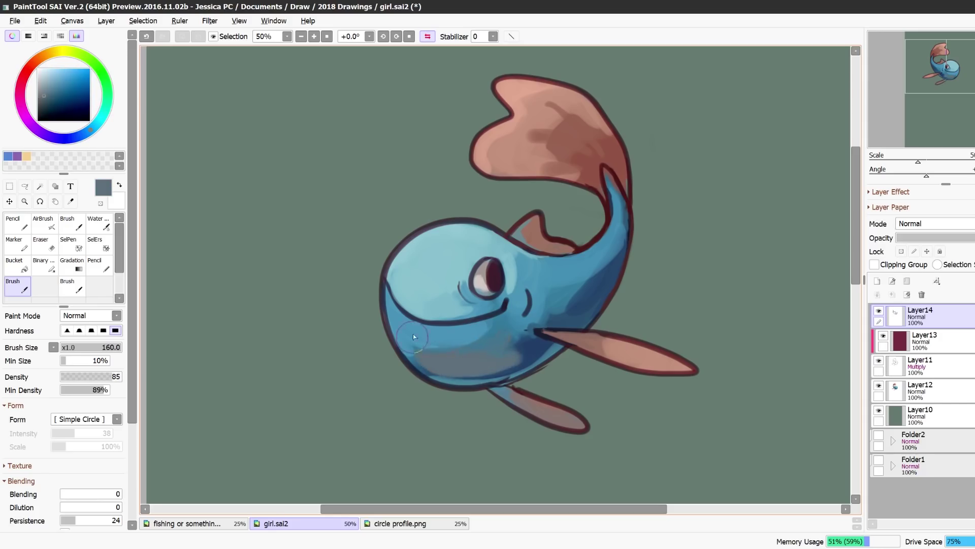
left_click(413, 334, "alt")
left_click(429, 360, "alt")
left_click_drag(429, 360, 446, 354)
left_click(446, 354, "alt")
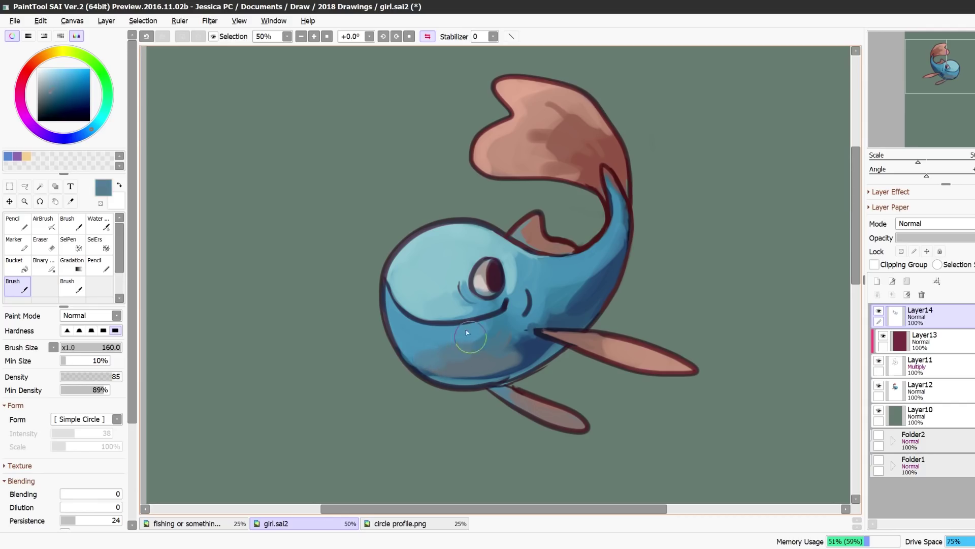
Shade the belly and the area behind the mouth with sampled dark blues and a size 250 brush
left_click(428, 36)
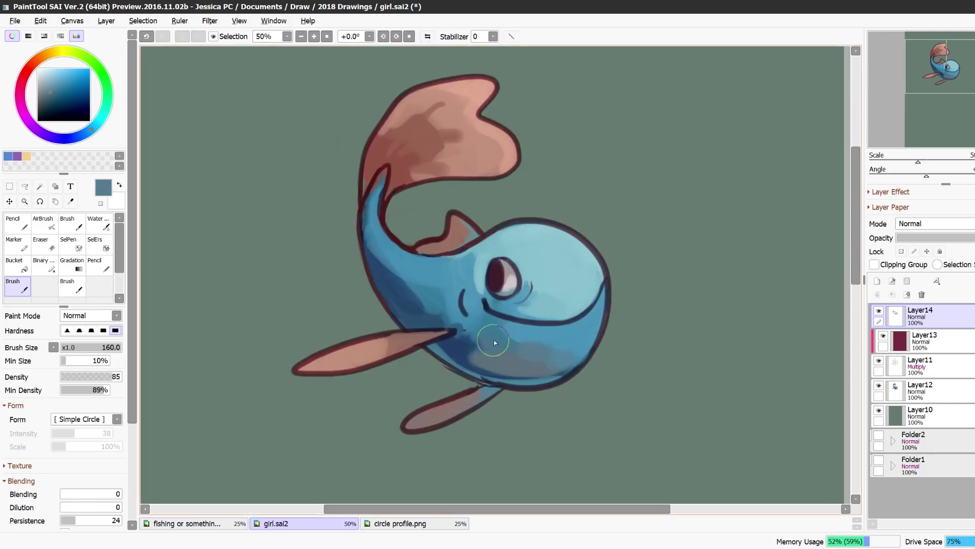
left_click(514, 333, "alt")
left_click(466, 326, "alt")
key("]")
key("]")
left_click(467, 349, "alt")
left_click_drag(466, 354, 494, 361)
left_click(495, 362, "alt")
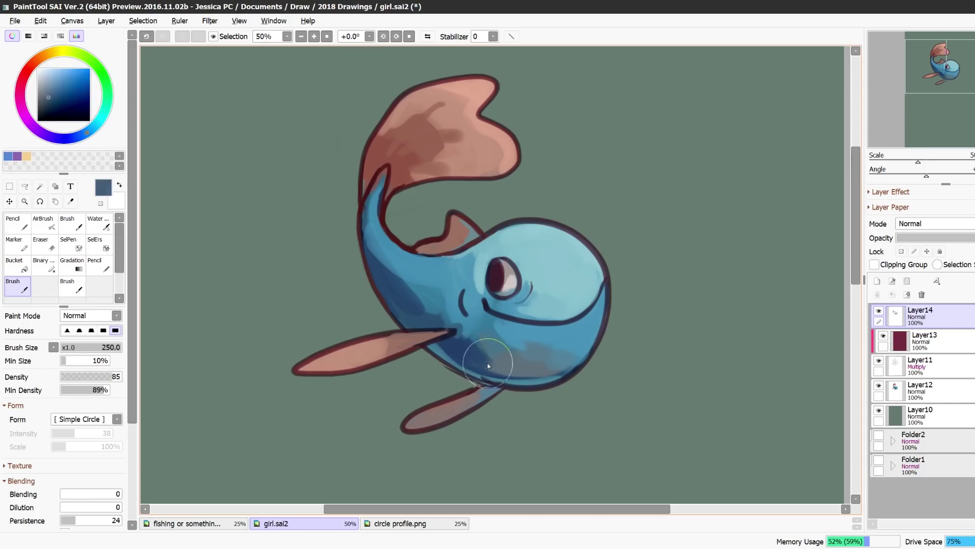
left_click(488, 365, "alt")
left_click(498, 361, "alt")
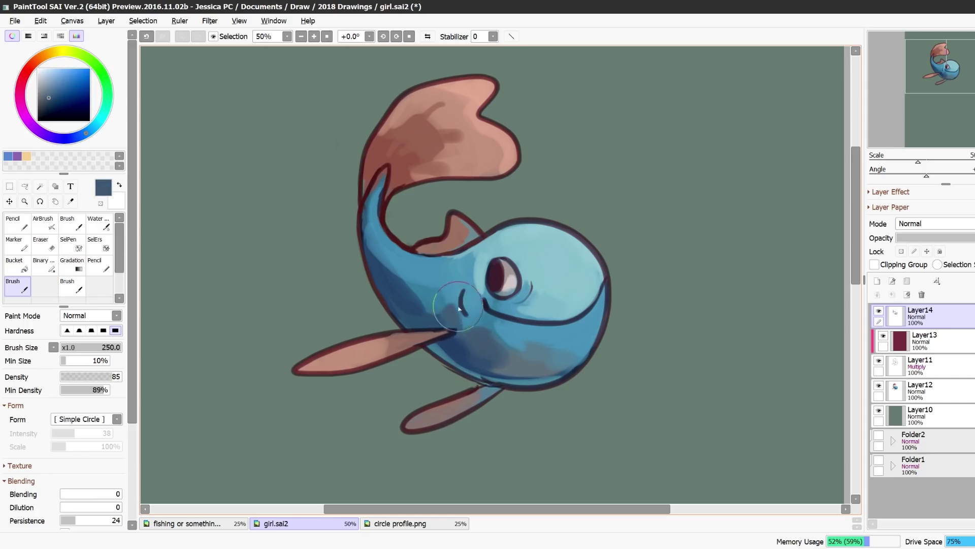
Shade the base of the tail fluke with grey-blue and blend it with sampled purplish browns, using a size 160 brush
key("bracketleft")
key("bracketleft")
key("bracketleft")
key("bracketleft")
key("bracketleft")
key("bracketleft")
key("bracketleft")
left_click(428, 37)
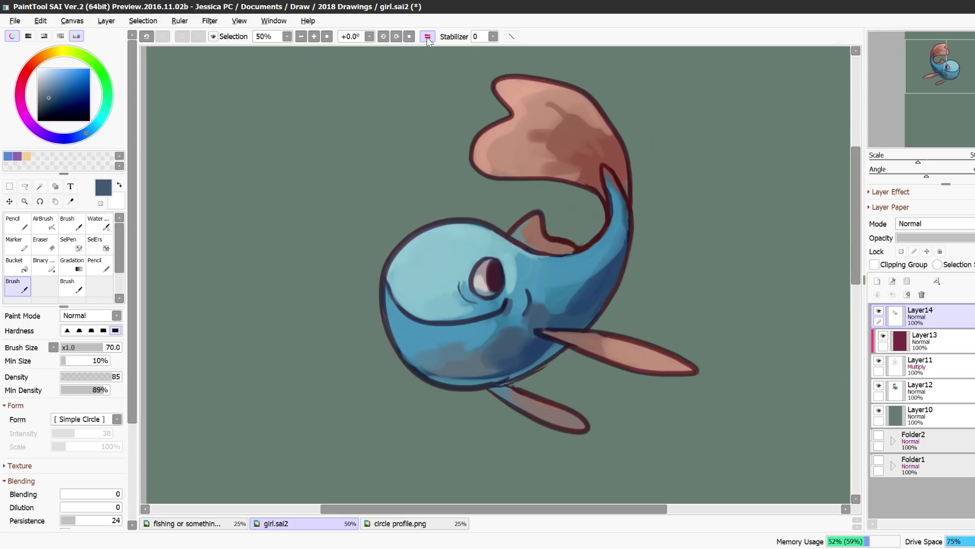
key("bracketright")
key("bracketright")
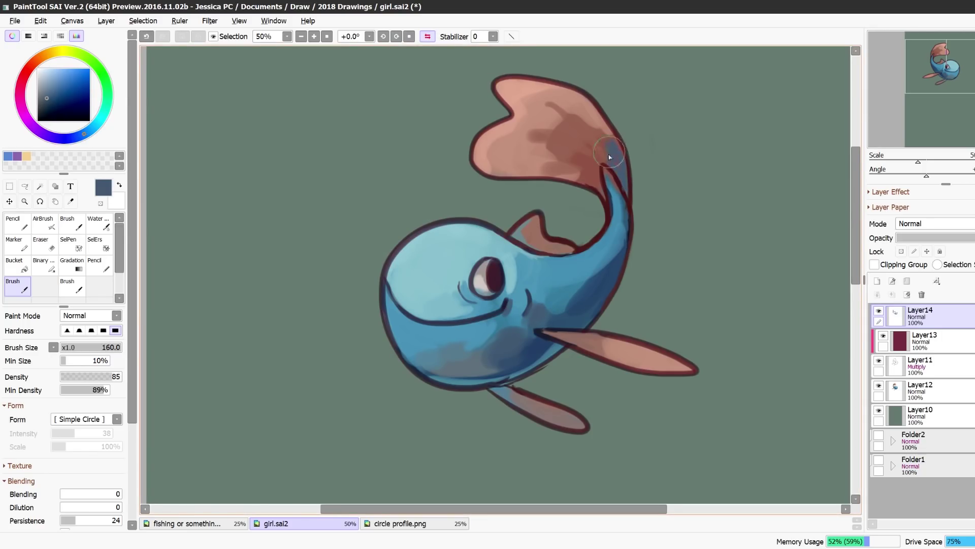
left_click(599, 143, "alt")
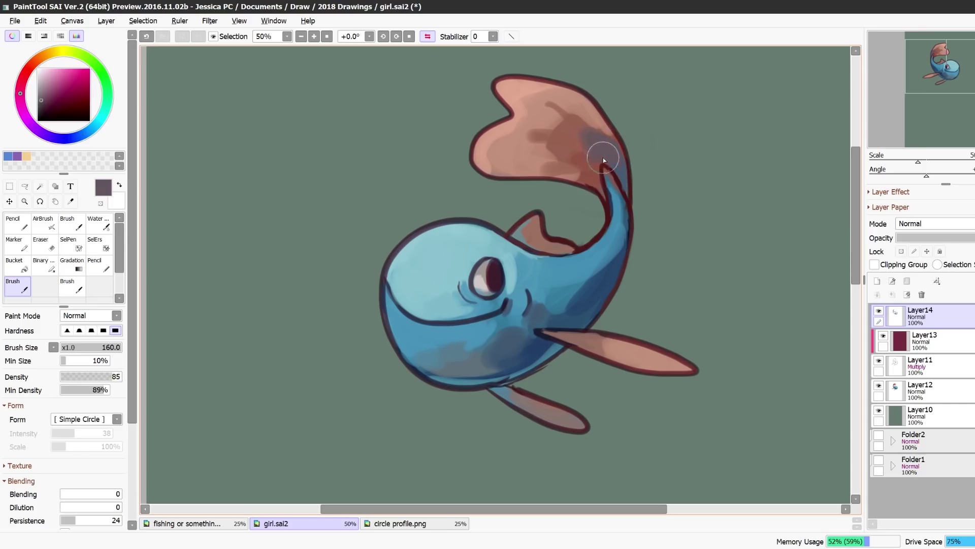
left_click_drag(603, 158, 593, 175)
left_click(584, 133, "alt")
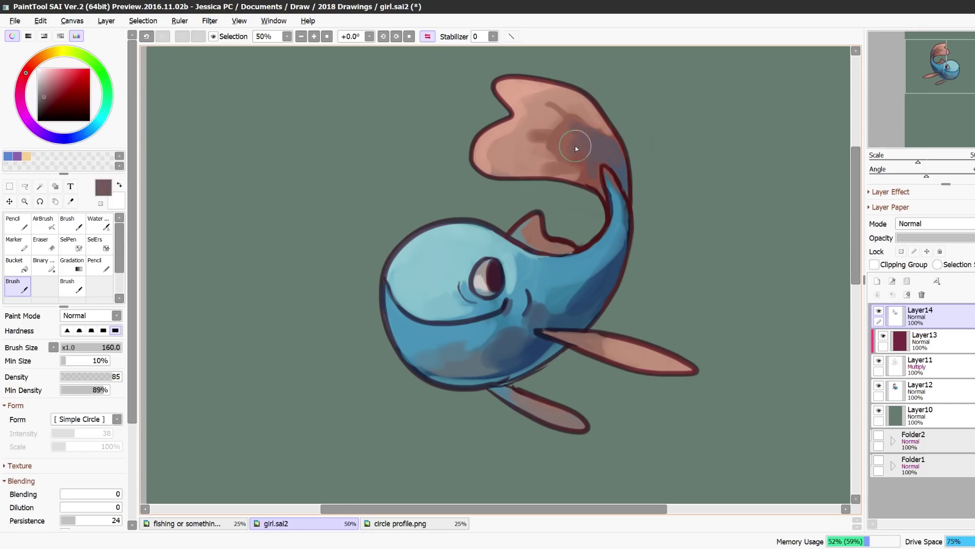
left_click(617, 197, "alt")
mouse_move(569, 151)
left_mouse_down()
mouse_move(617, 196)
mouse_move(609, 175)
mouse_move(617, 213)
mouse_move(611, 182)
left_mouse_up()
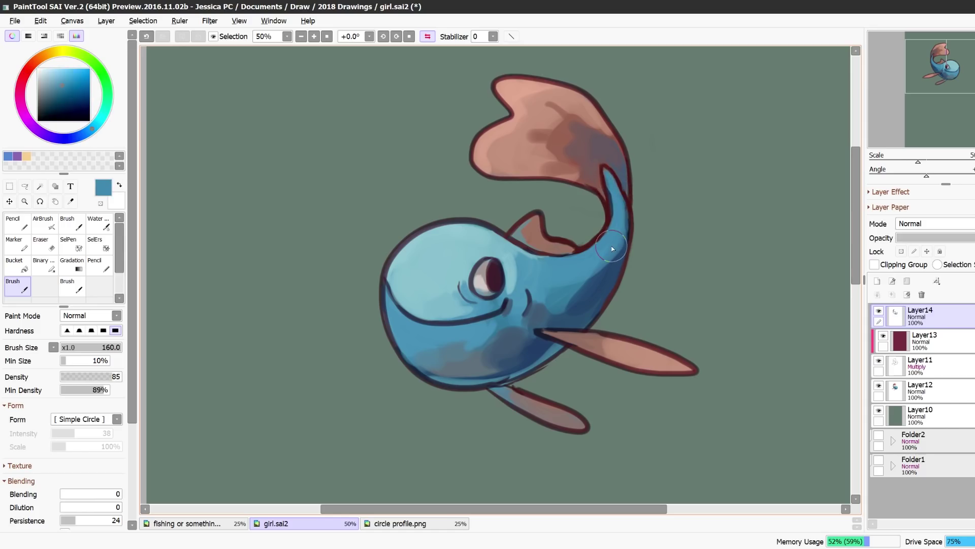
Deepen the belly shadow below the side fin with sampled dark blue and a size 120 brush
key("bracketleft")
key("bracketleft")
key("bracketleft")
key("bracketleft")
left_click(480, 376, "alt")
key("bracketright")
key("bracketright")
key("bracketright")
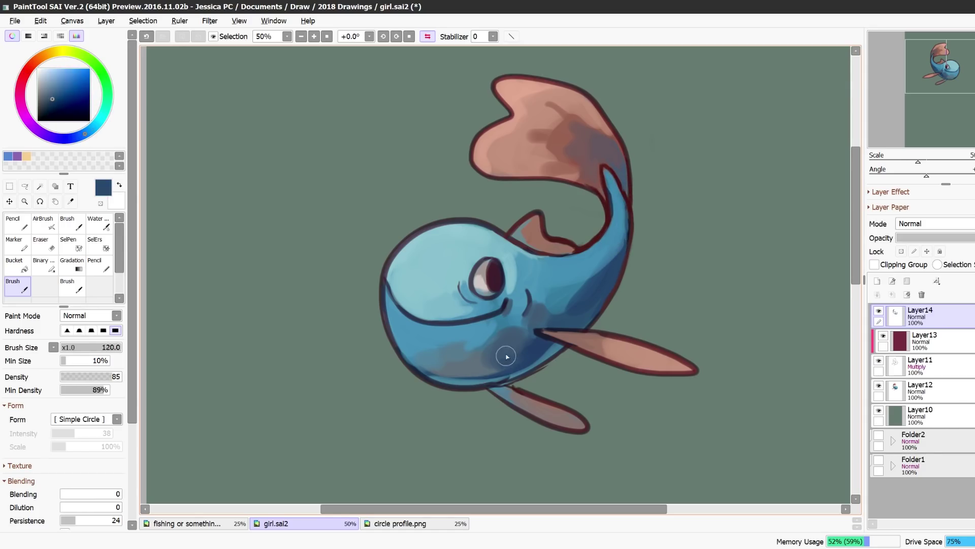
mouse_move(511, 355)
left_mouse_down()
mouse_move(480, 372)
mouse_move(434, 374)
mouse_move(463, 376)
mouse_move(425, 355)
mouse_move(491, 377)
mouse_move(551, 357)
left_mouse_up()
Shade the base of the lower flipper with sampled grey-blue
left_click(426, 356, "alt")
left_click(505, 391, "alt")
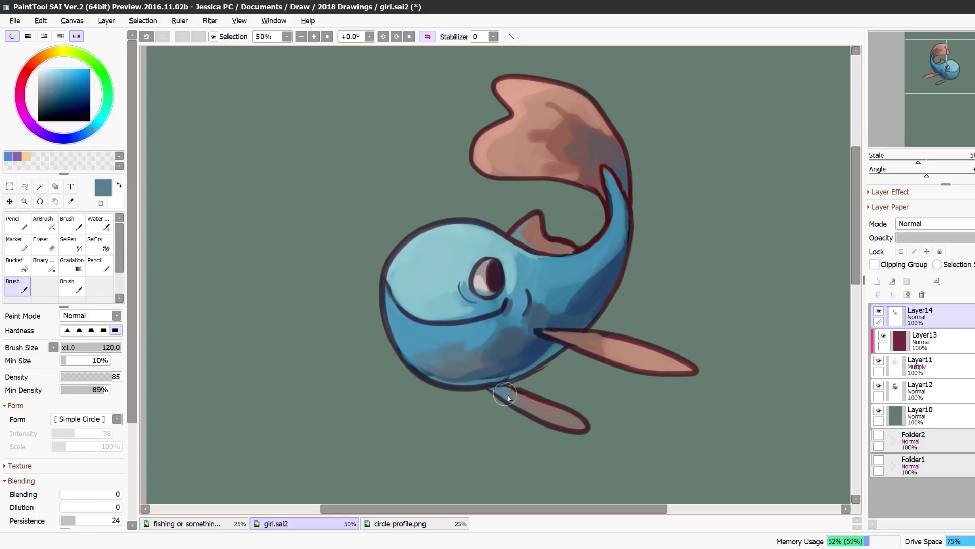
left_click(531, 391, "alt")
Redraw the outlines of the lower flipper and the belly with sampled dark red and dark navy, using a size 60 brush
left_click(529, 392, "alt")
key("bracketleft")
key("bracketleft")
key("bracketleft")
key("bracketleft")
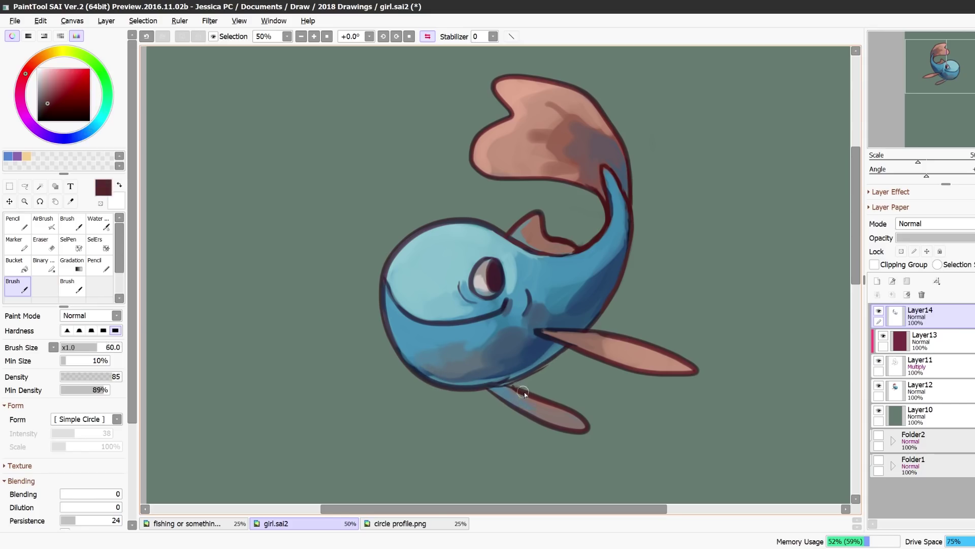
left_click(553, 340, "alt")
left_click_drag(540, 368, 481, 387)
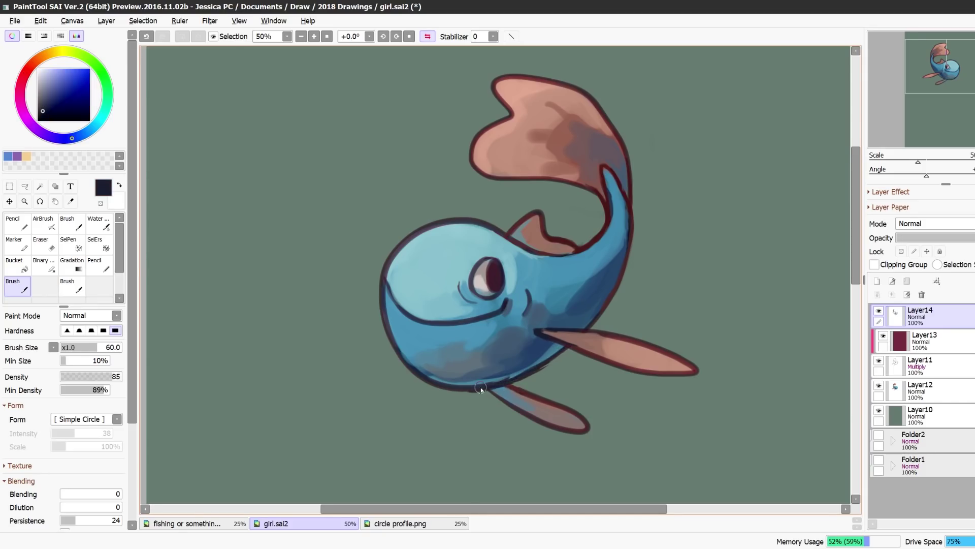
Shade the whale's back along the outer tail curve with sampled grey-blue and a size 160 brush
key("bracketright")
key("bracketright")
key("bracketright")
key("bracketright")
key("bracketright")
left_click(506, 346, "alt")
left_click_drag(622, 207, 612, 258)
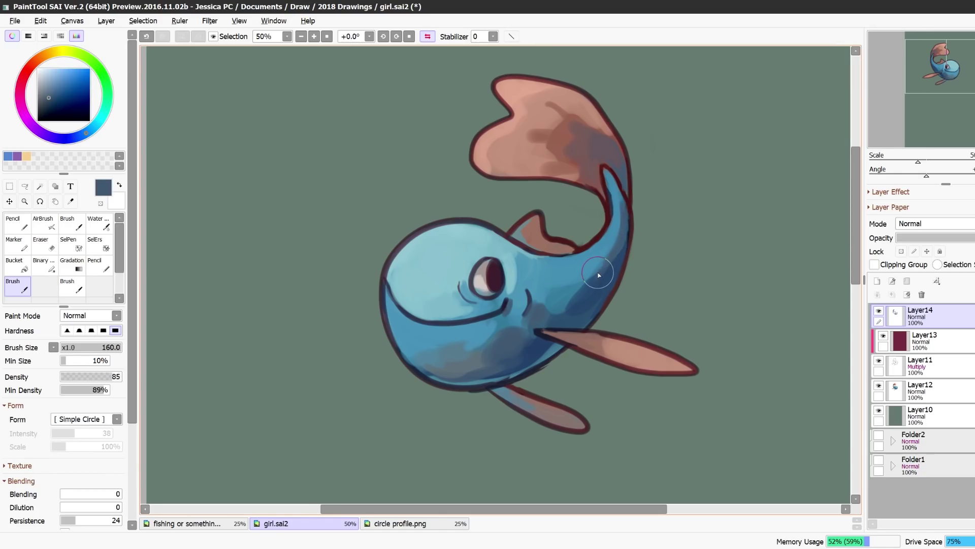
Dab small highlights on top of the head in a paler cyan than the sampled head colour, starting with a size 70 brush
key("h")
left_click(556, 257, "alt")
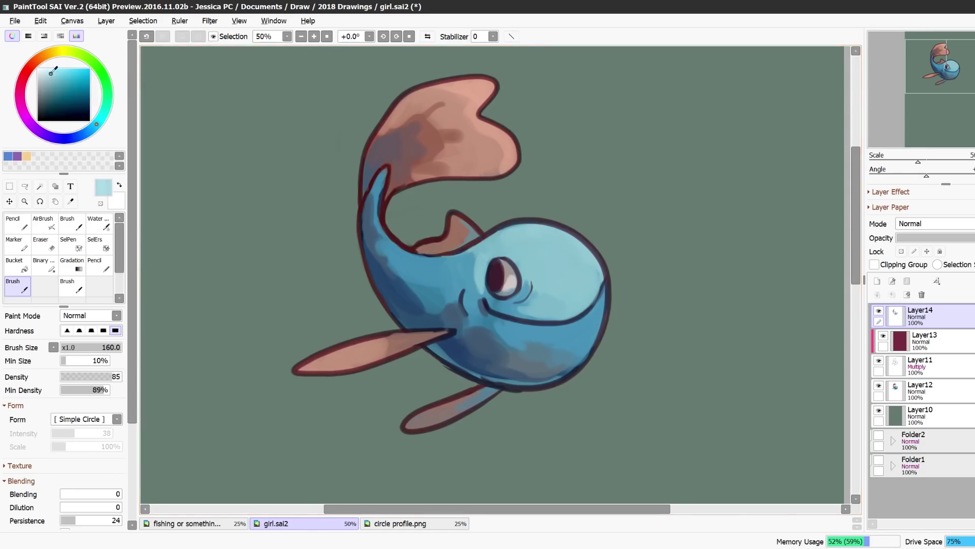
left_click_drag(51, 72, 49, 71)
key("bracketleft")
key("bracketleft")
key("bracketleft")
key("bracketleft")
key("bracketleft")
key("bracketleft")
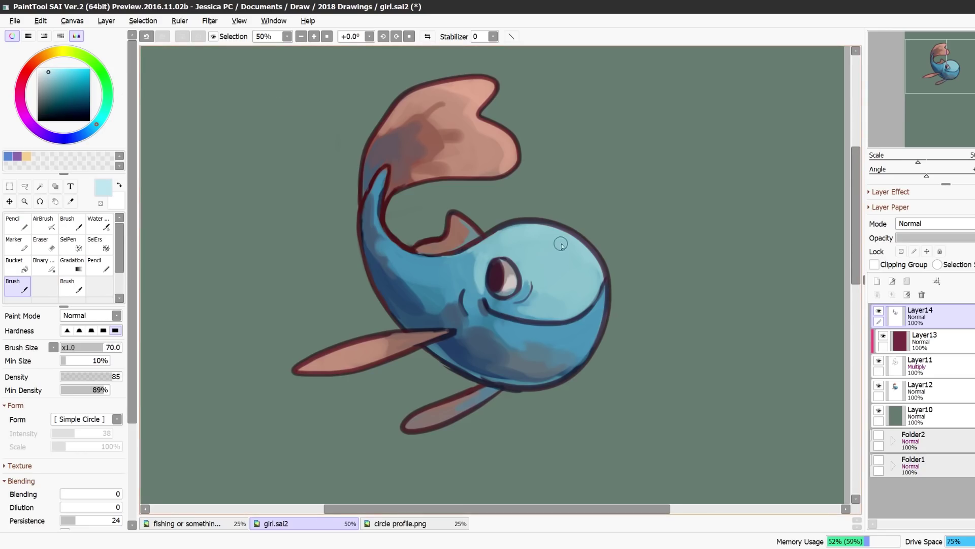
left_click_drag(562, 236, 548, 235)
left_click(535, 232)
left_click(427, 36)
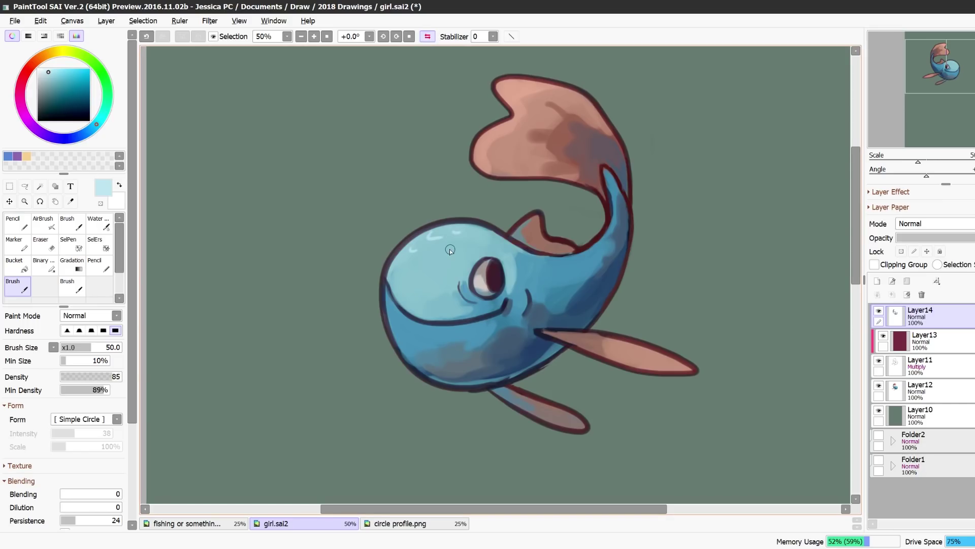
Draw two thin curved ray lines across the tail fluke with sampled brown and a size 50 brush
right_click(598, 184)
left_click_drag(579, 171, 492, 158)
left_click_drag(515, 112, 572, 137)
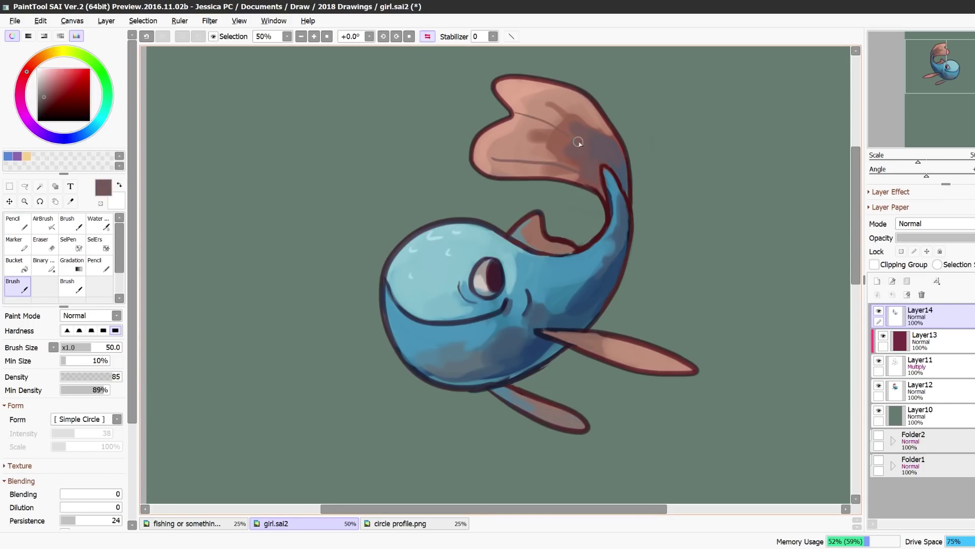
Add small curved scale marks across the back, belly and face with sampled light and dark blues
left_click(487, 255, "alt")
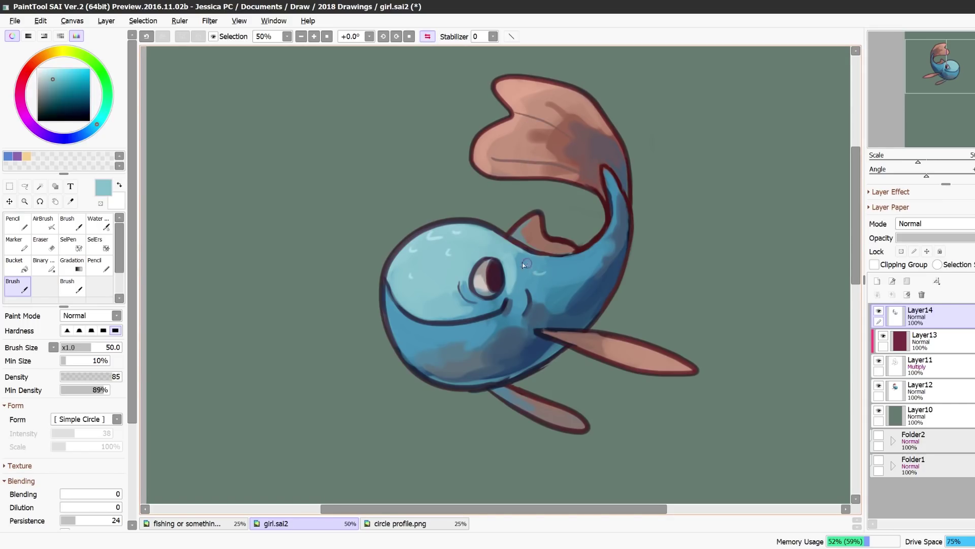
left_click(523, 261)
left_click(438, 343, "alt")
left_click(447, 340, "alt")
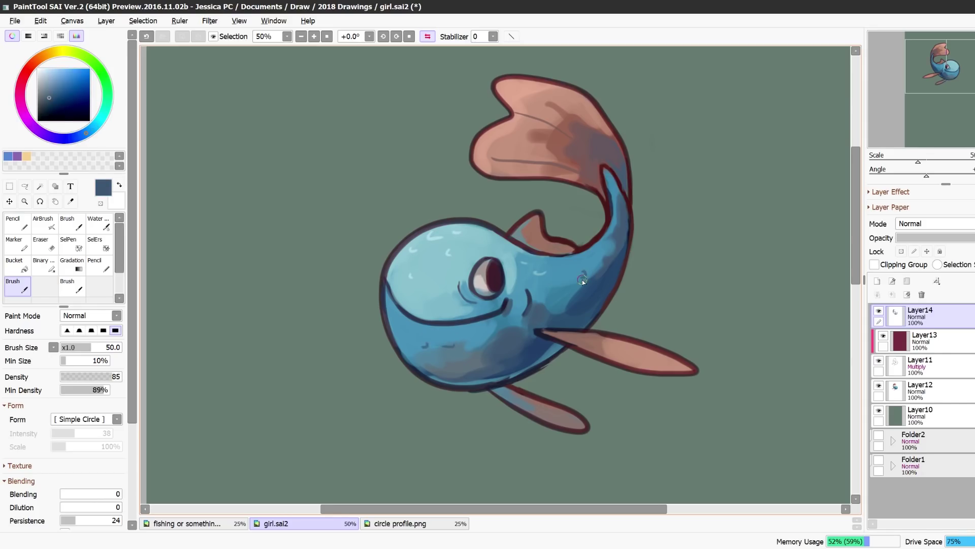
left_click(428, 259, "alt")
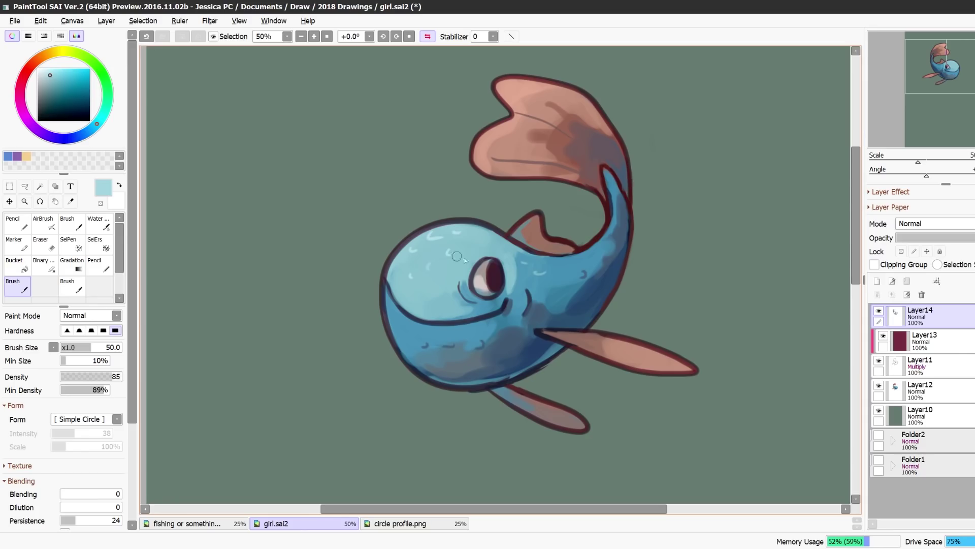
left_click(483, 263, "alt")
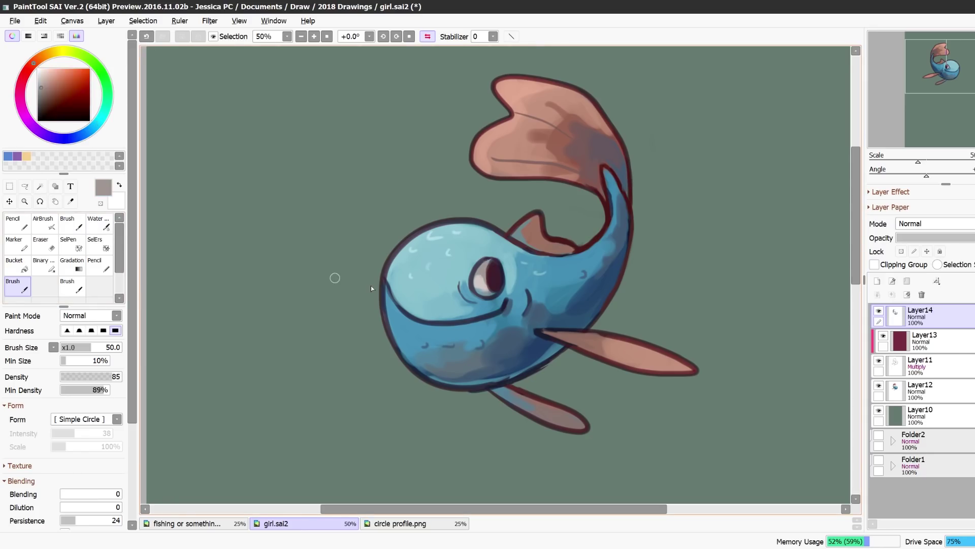
left_click(391, 292, "alt")
Paint a dark blue shadow on the body above the side fin with a size 120 brush
double_click(25, 201)
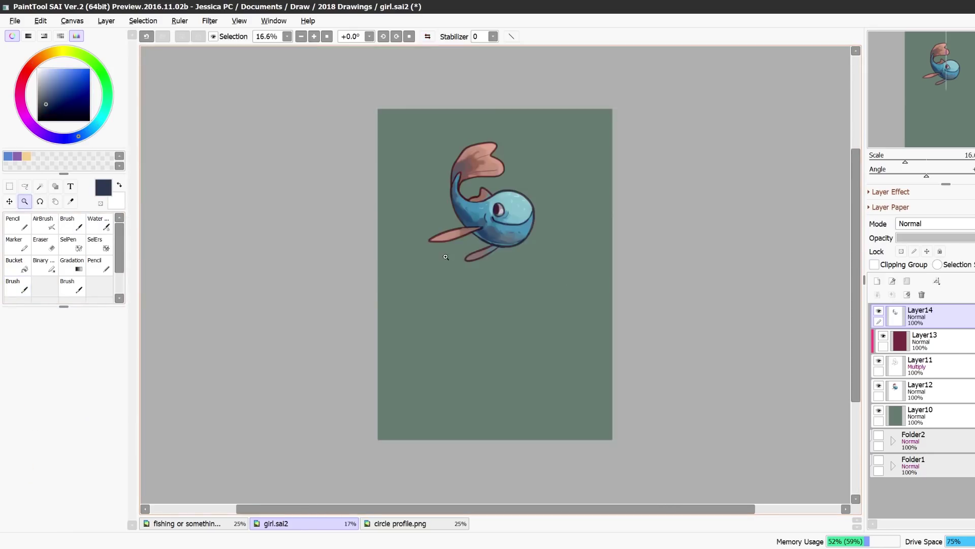
left_click(473, 175)
left_click(473, 175)
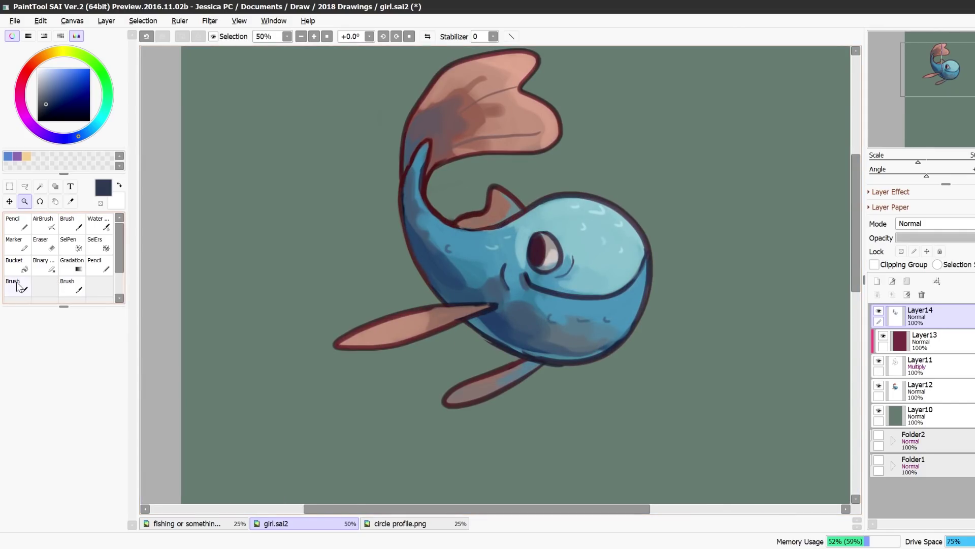
left_click(17, 286)
key("bracketright")
key("bracketright")
key("bracketright")
key("bracketright")
left_click(485, 281, "alt")
left_click_drag(466, 281, 468, 275)
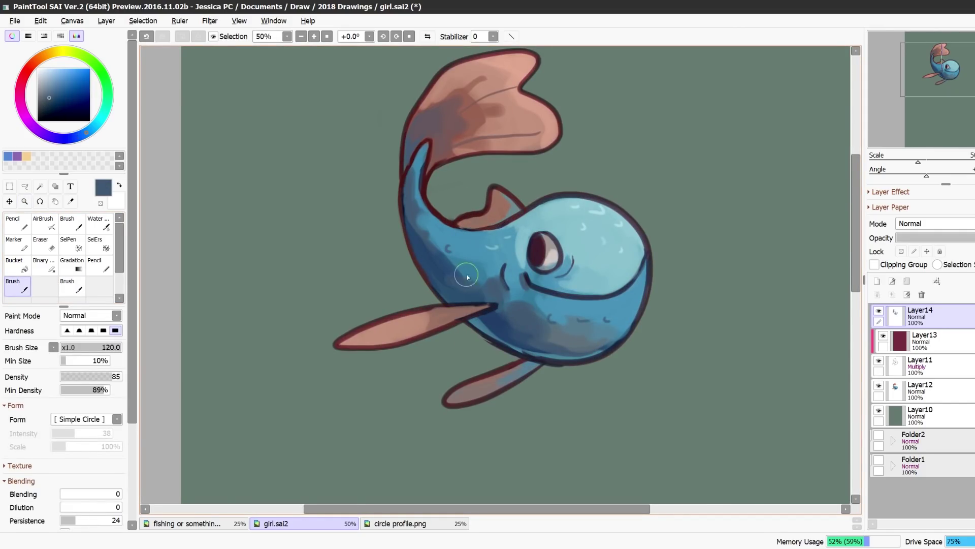
Blend the shadow on the back above the side fin with sampled grey-blue tones
left_click(455, 277, "alt")
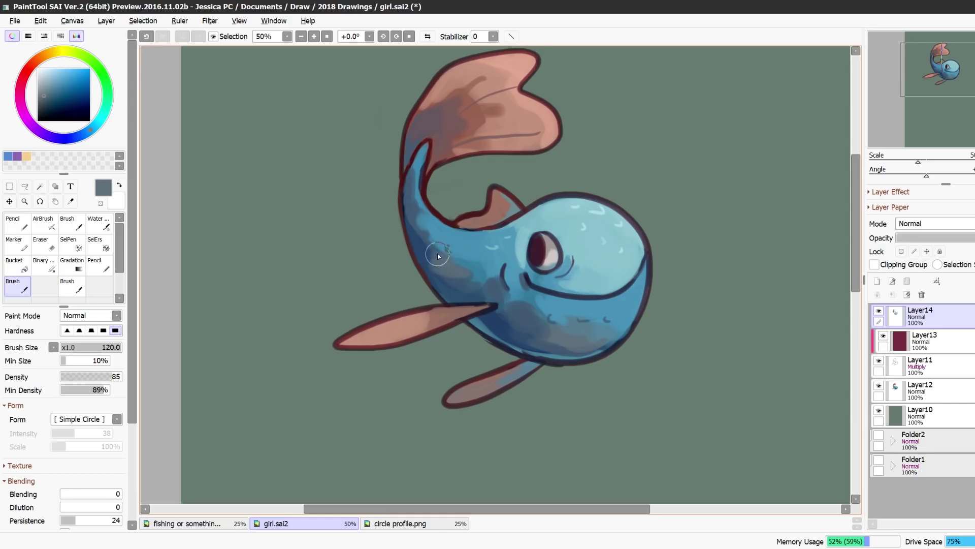
left_click(459, 281, "alt")
left_click(482, 283, "alt")
Paint sampled reddish brown over the dark shading in the middle of the tail fluke
left_click(483, 123, "alt")
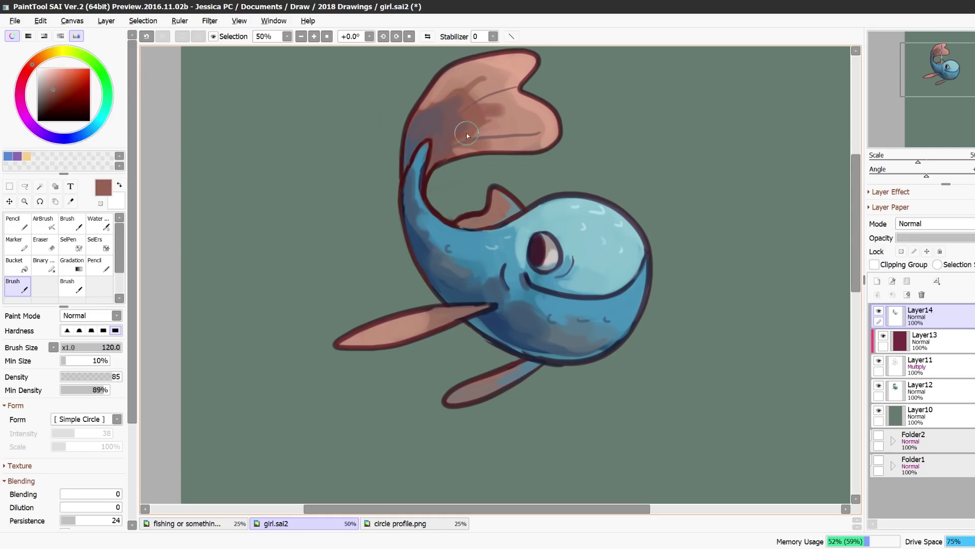